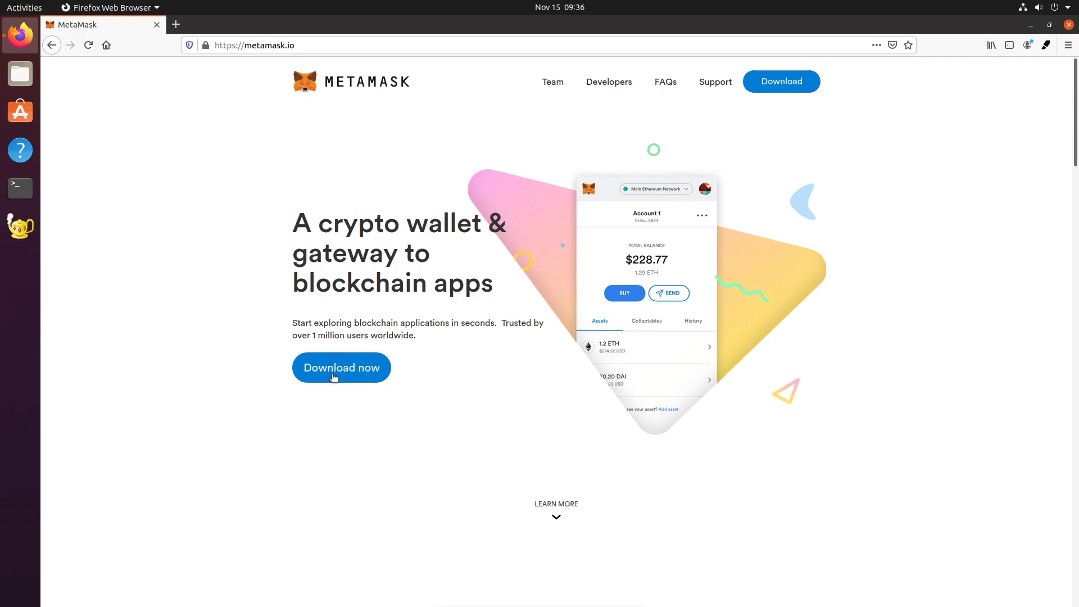
- Go to the MetaMask download page and scroll down to the Firefox install offer
left_click(334, 376)
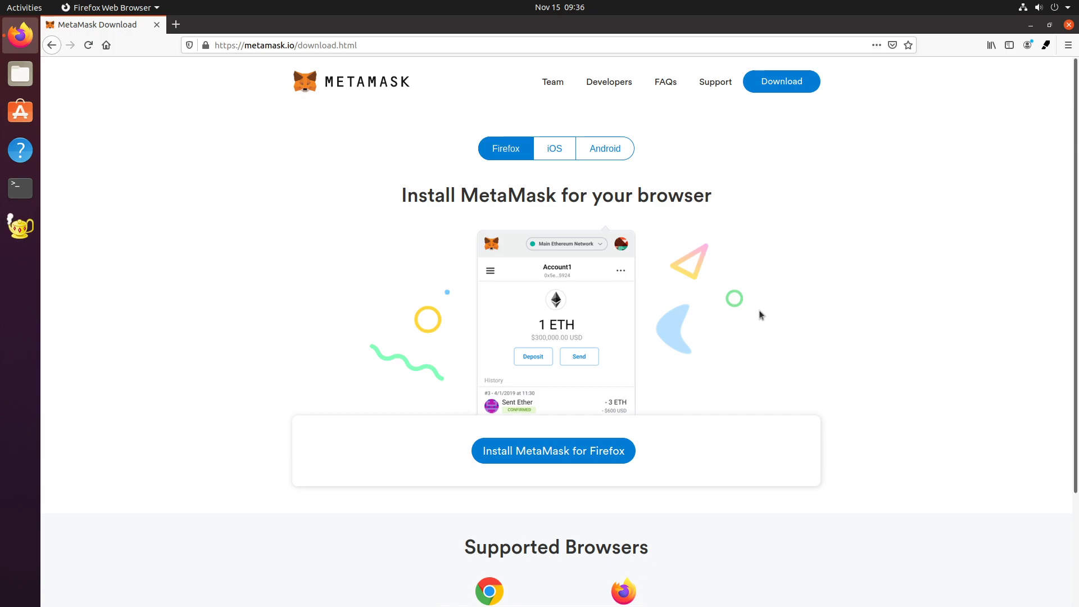
scroll(761, 314, "down", 2)
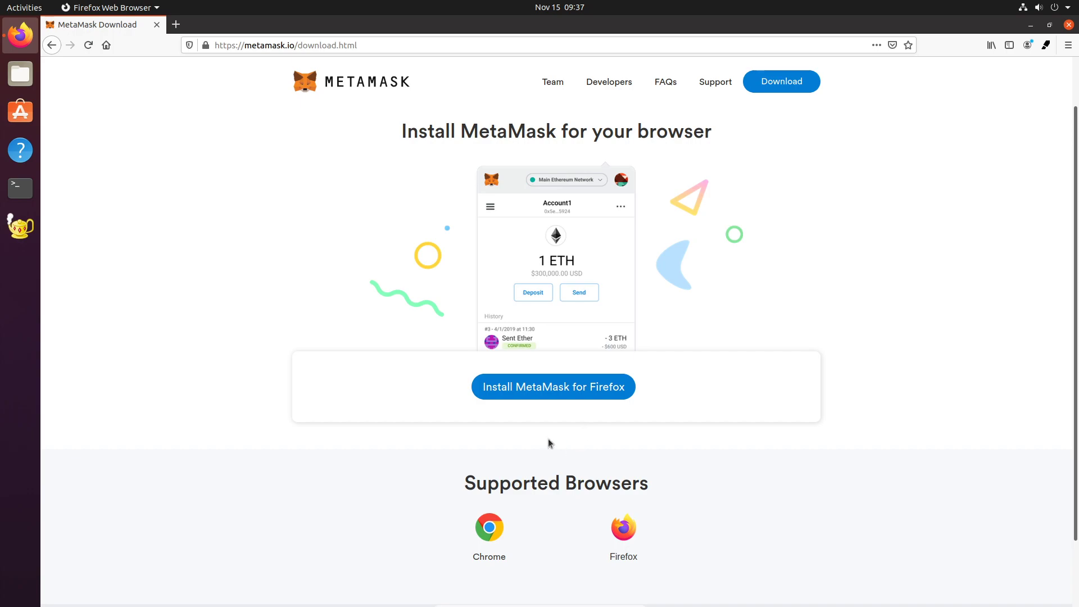
- Add the MetaMask extension to Firefox from Firefox Add-ons, approving its permissions and dismissing the notice
left_click(568, 392)
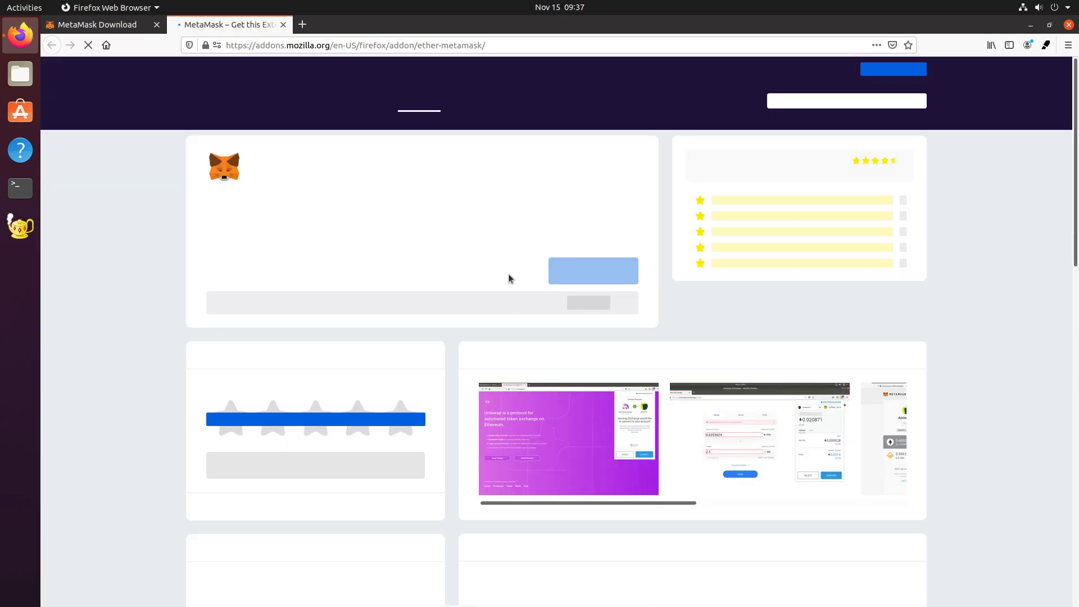
left_click(605, 274)
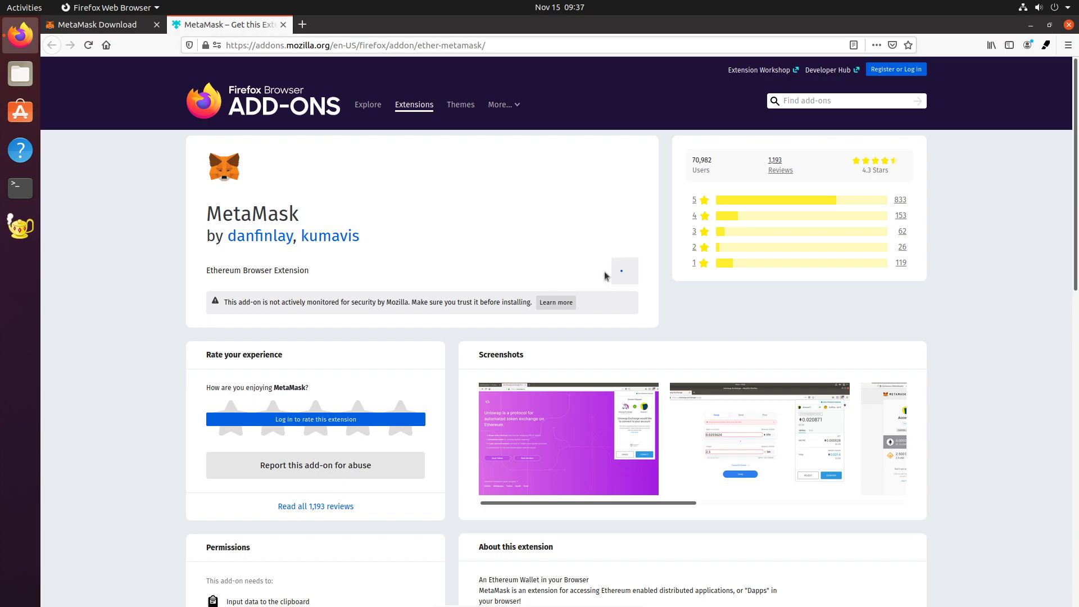
left_click(405, 152)
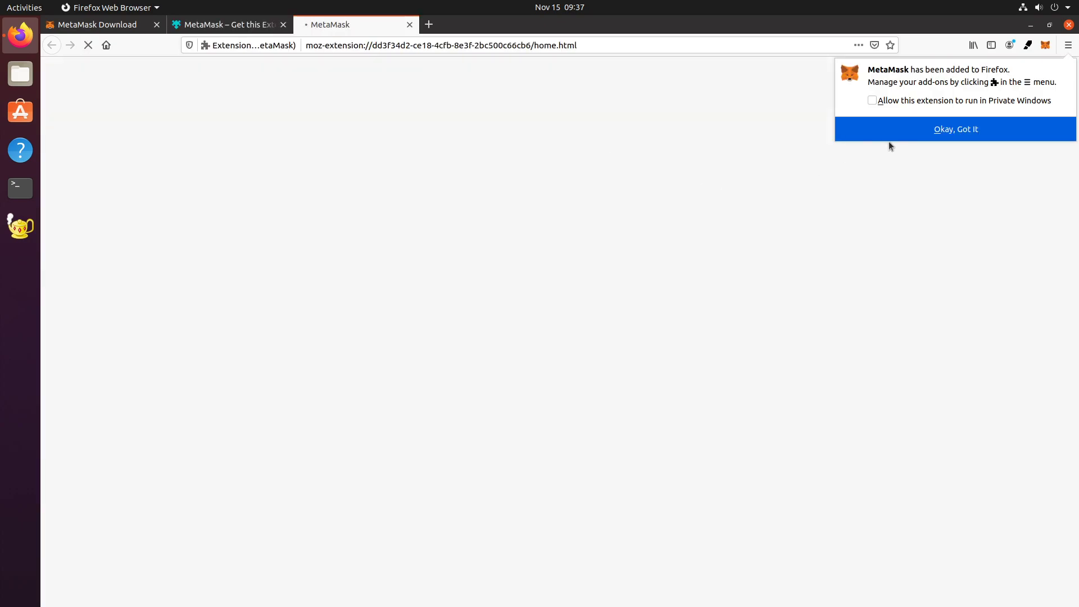
left_click(895, 134)
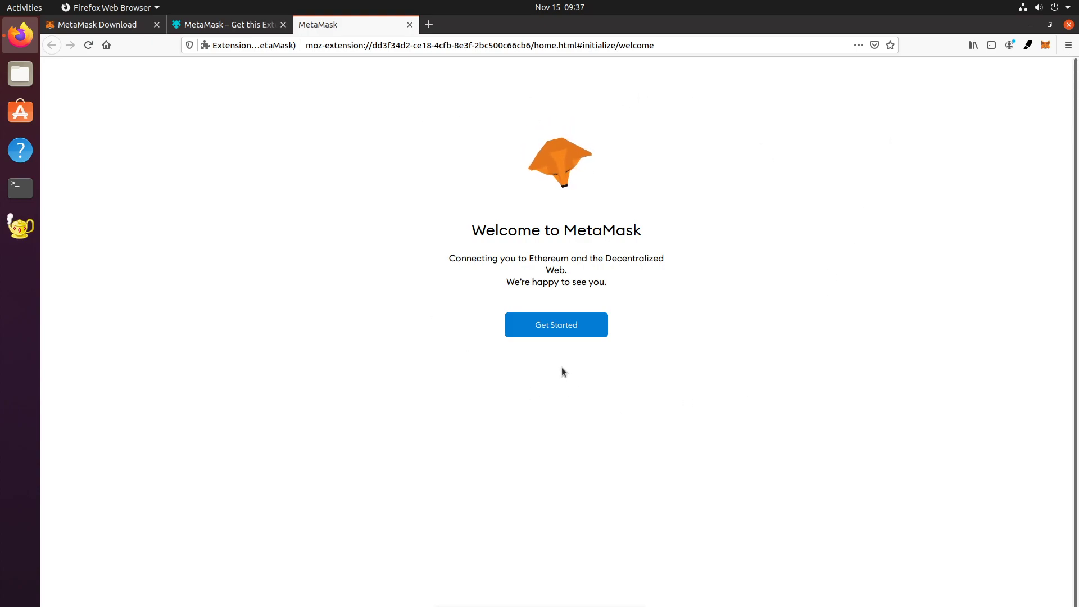
- Get started, choose Create a Wallet, and agree to share anonymous usage data
left_click(558, 326)
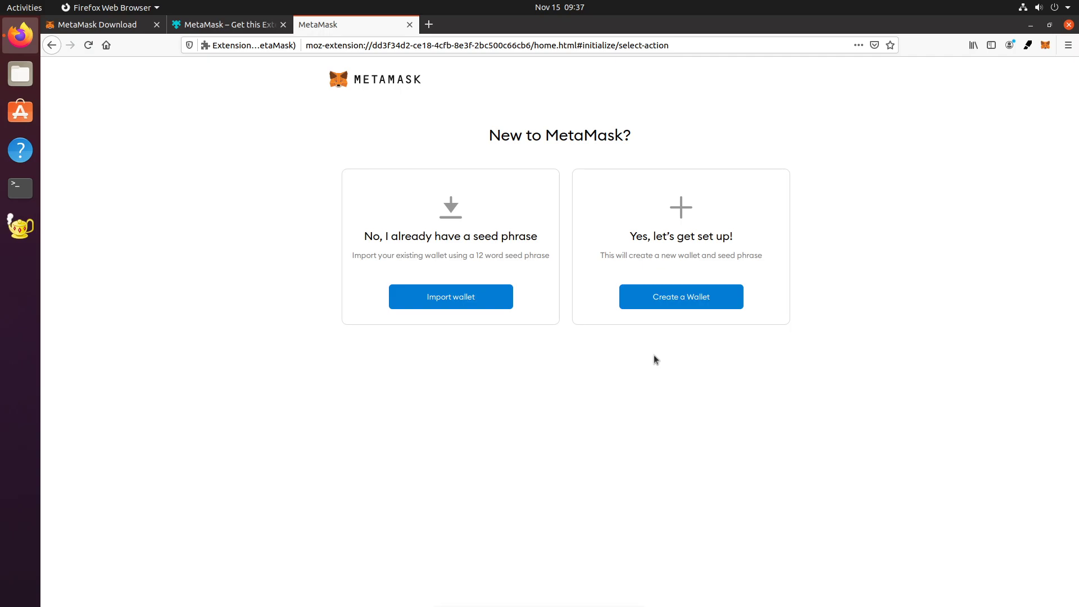
left_click(663, 303)
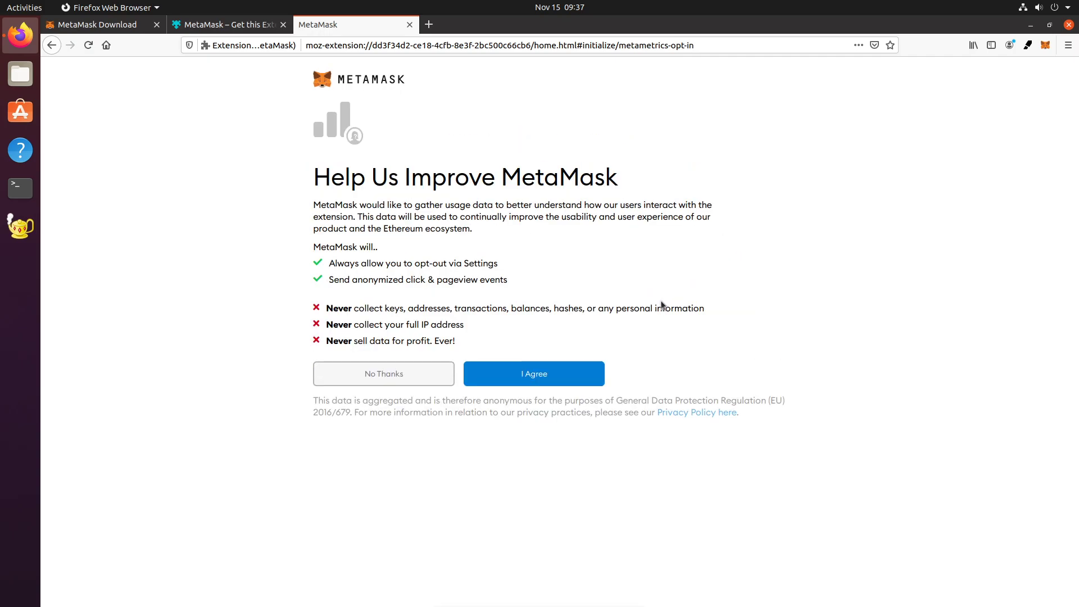
left_click(523, 374)
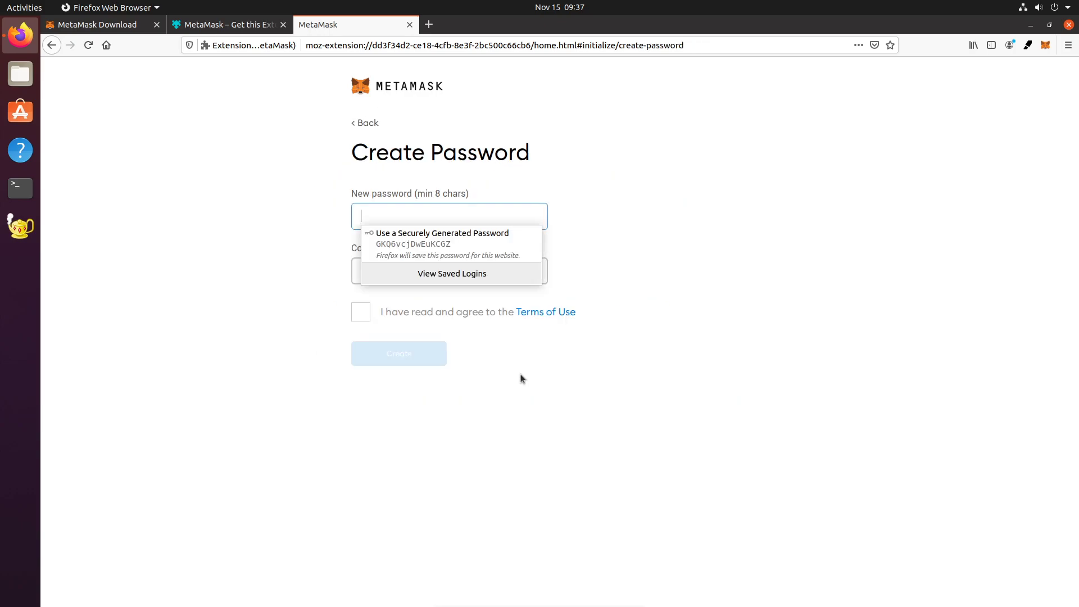
- Enter and confirm the wallet password, accept the Terms of Use, create it, and decline Firefox's save prompt
left_click(399, 207)
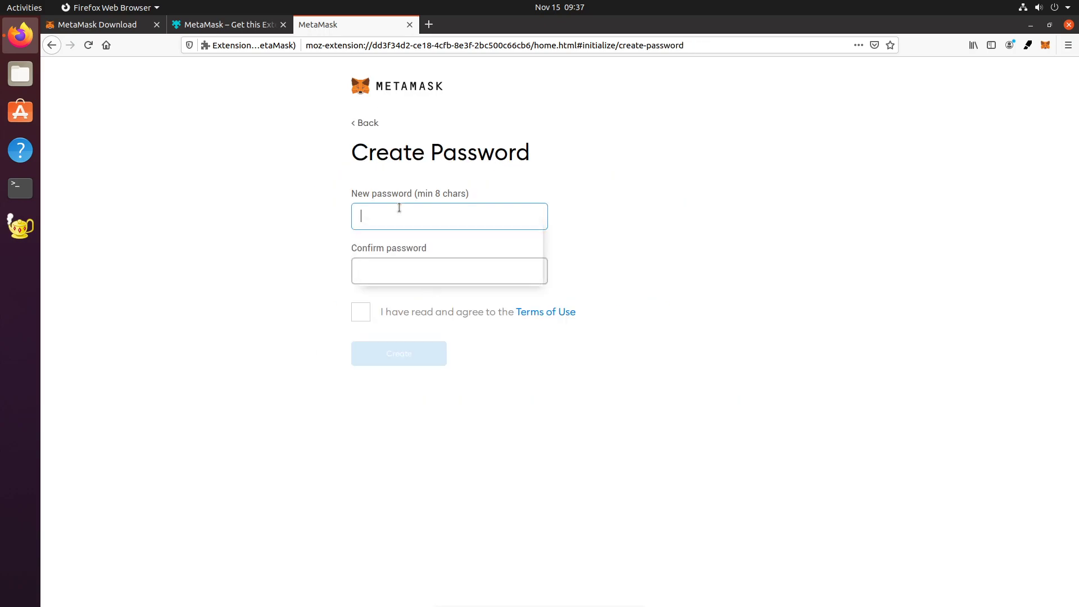
type("********")
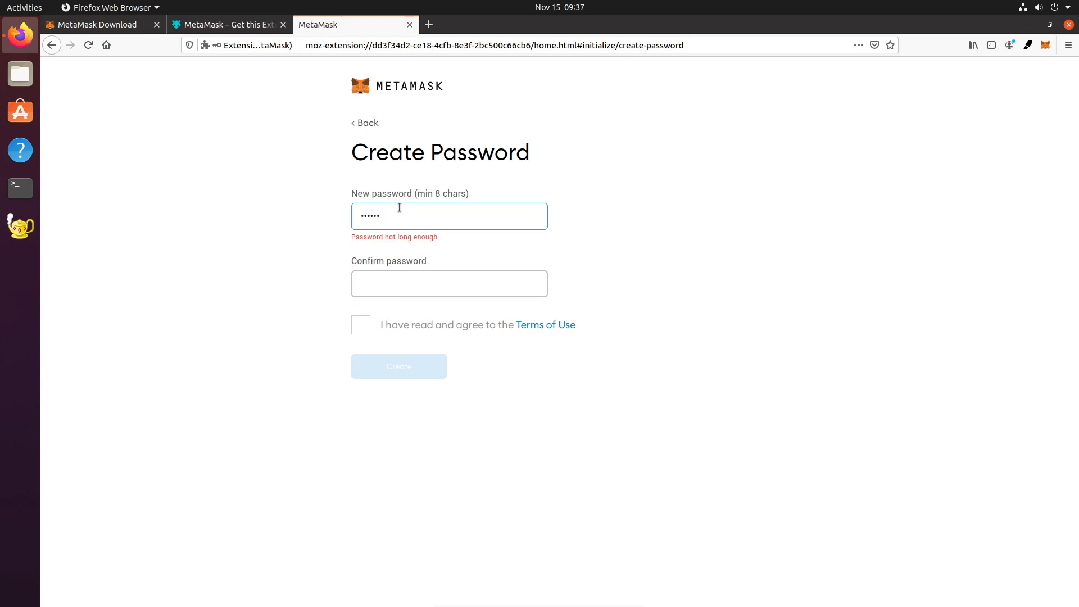
key("Tab")
type("********")
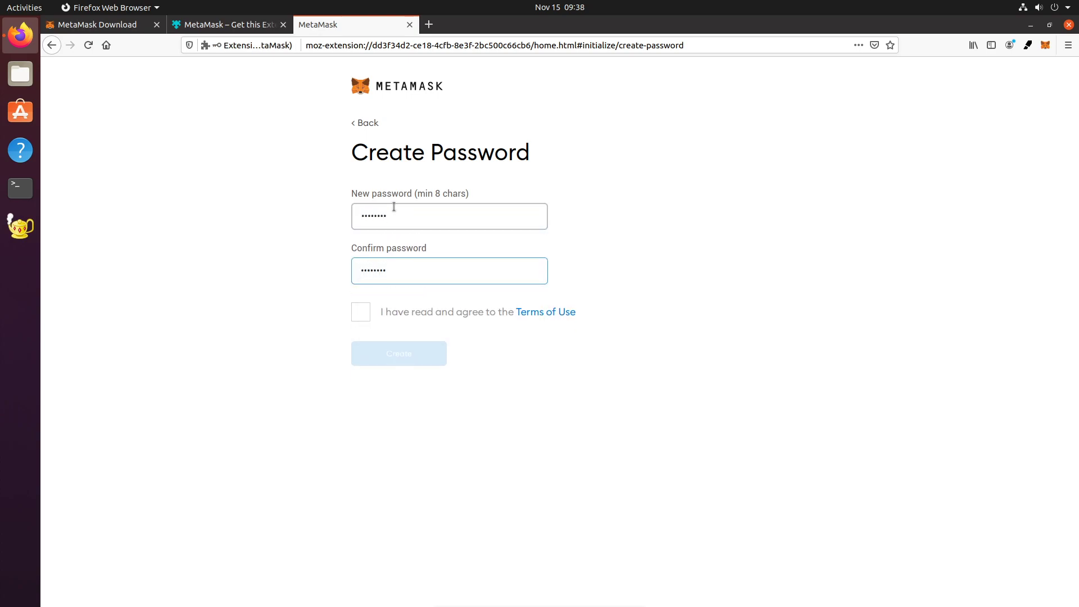
left_click(363, 312)
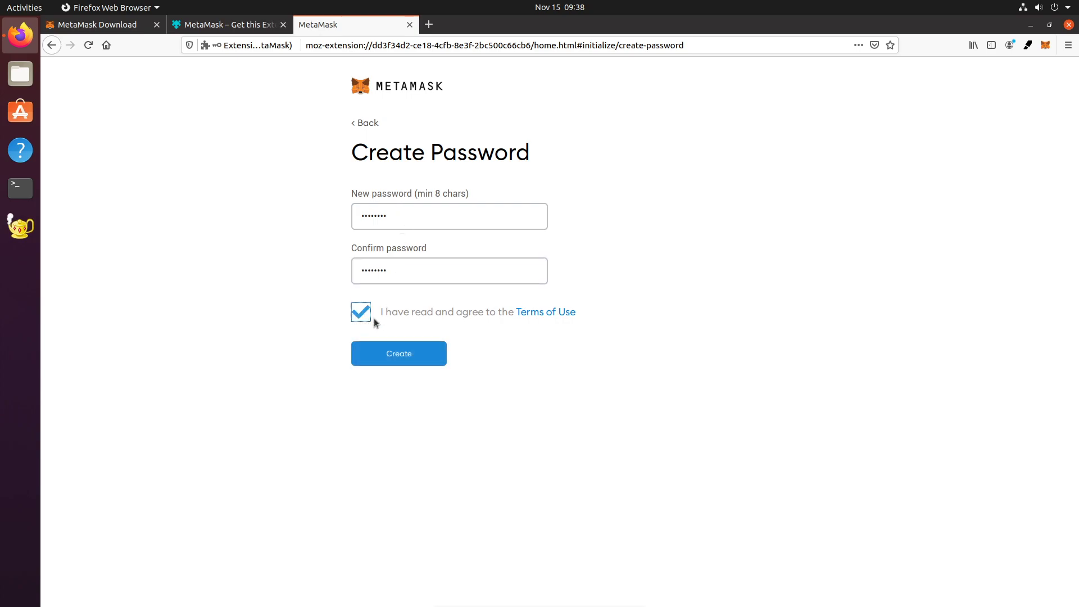
left_click(406, 358)
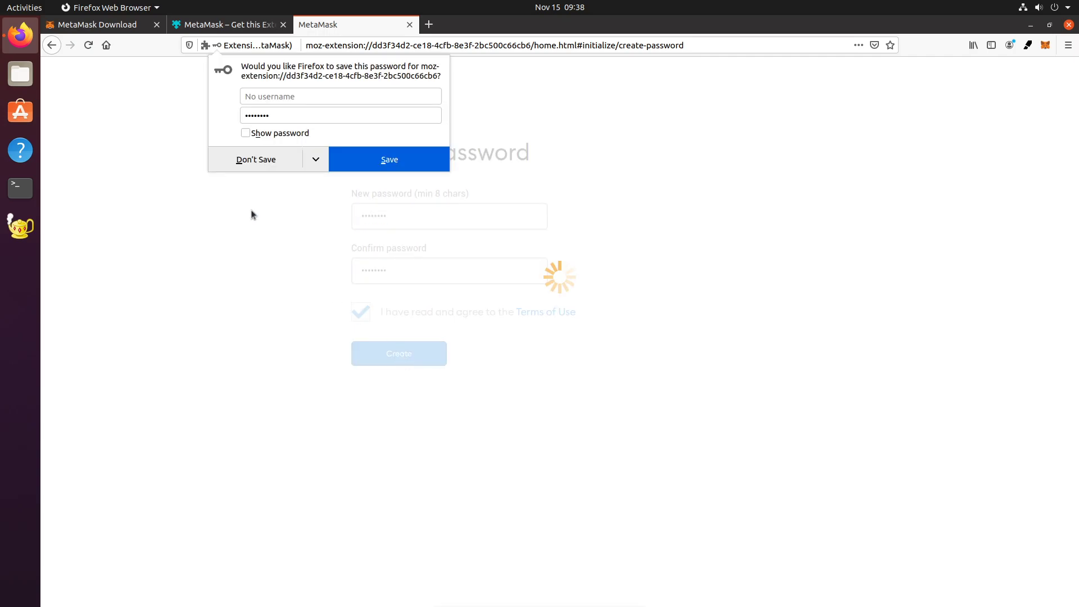
left_click(245, 161)
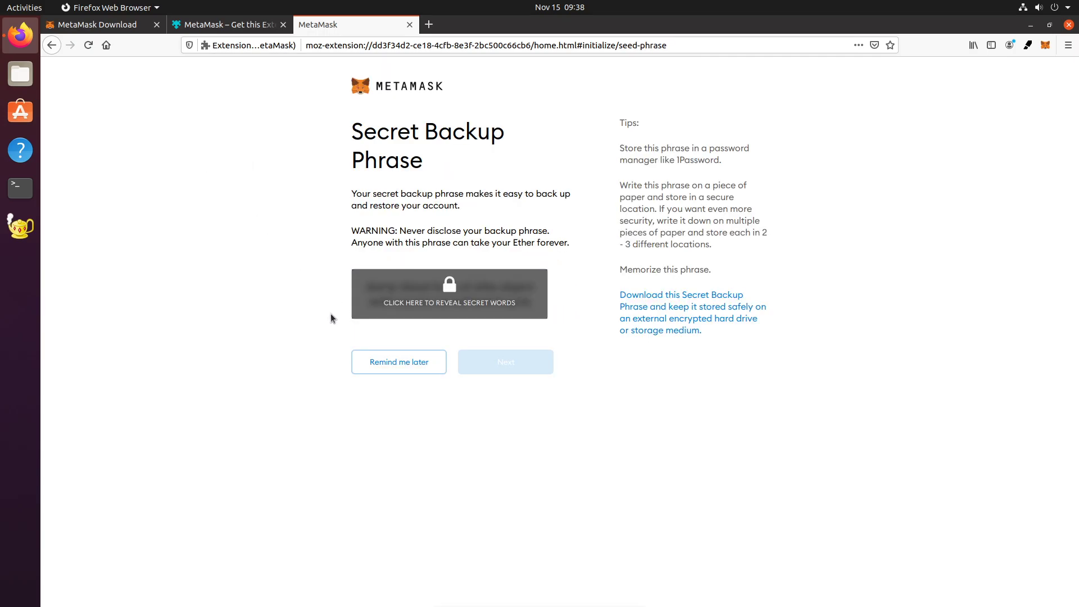
- Reveal the hidden 12-word backup phrase and copy the whole phrase to the clipboard
left_click(505, 317)
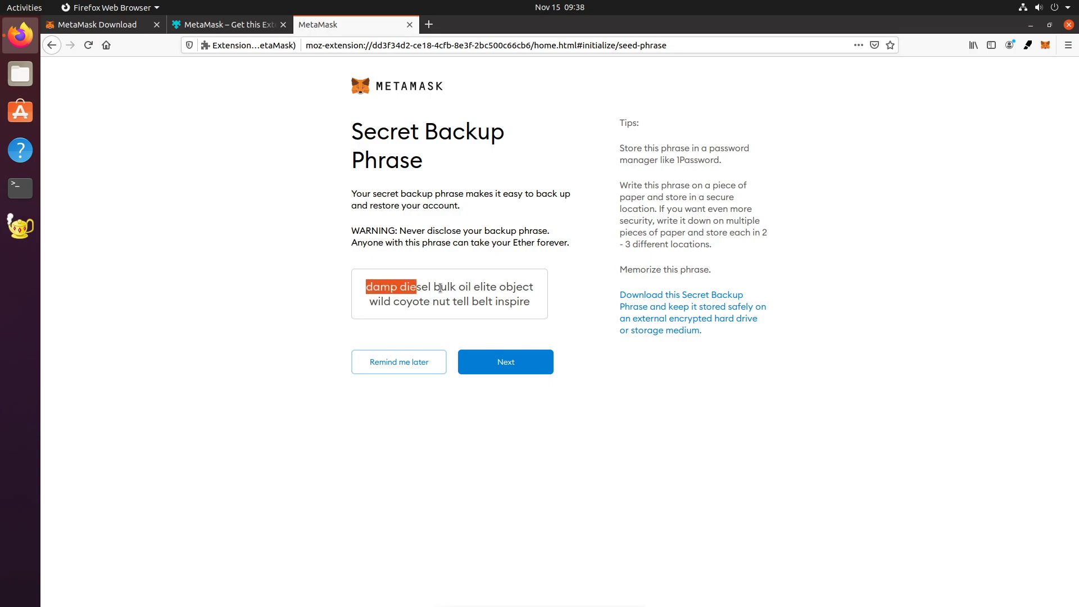
left_click_drag(440, 288, 542, 302)
right_click(494, 294)
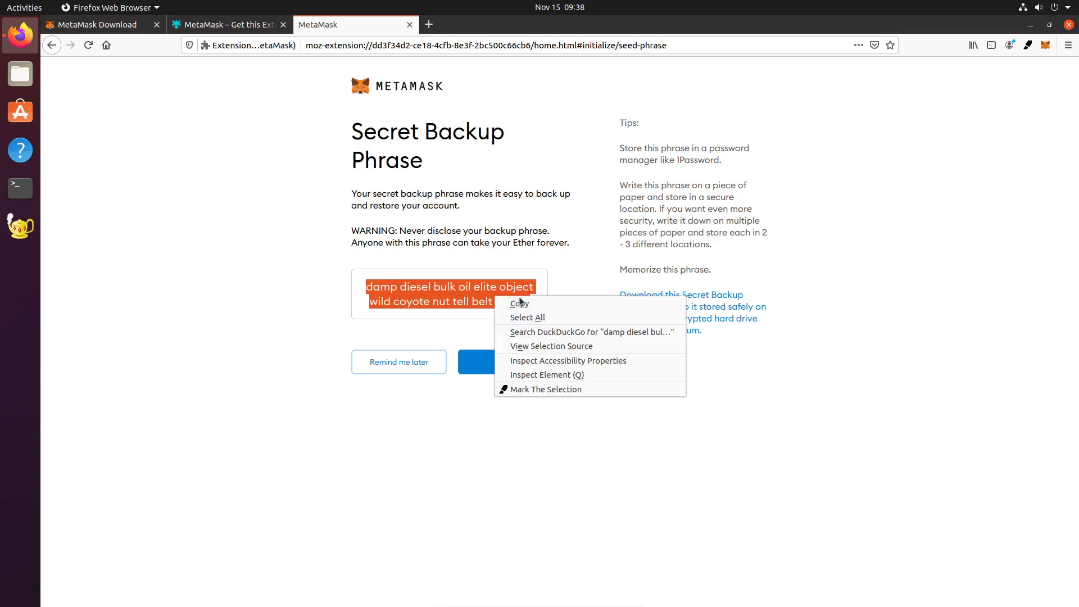
left_click(520, 303)
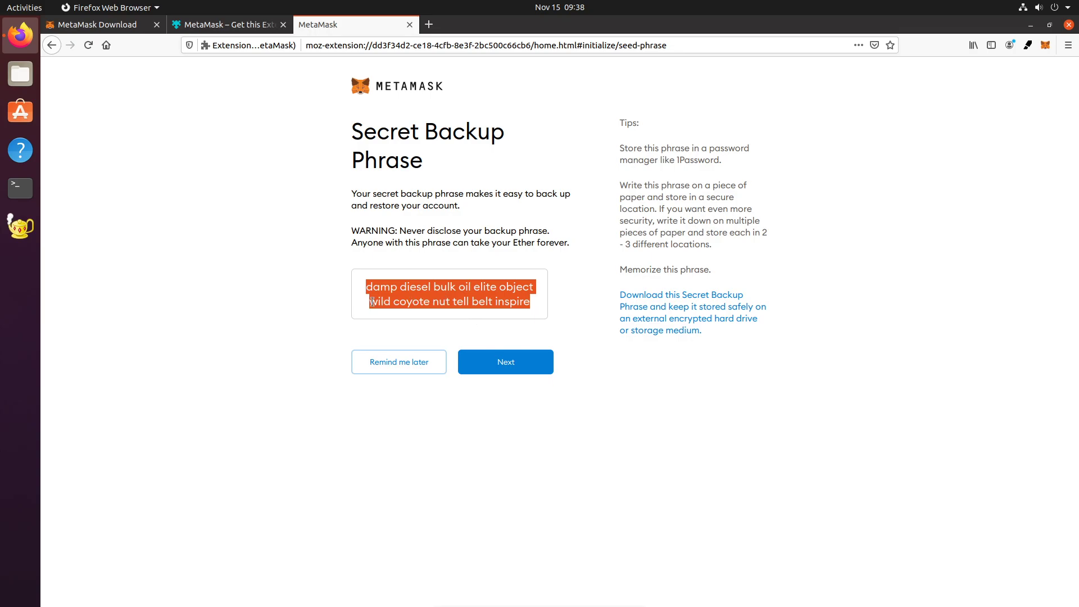
- Paste the seed phrase into a new Geany document and restore Firefox to a smaller window
left_click(21, 226)
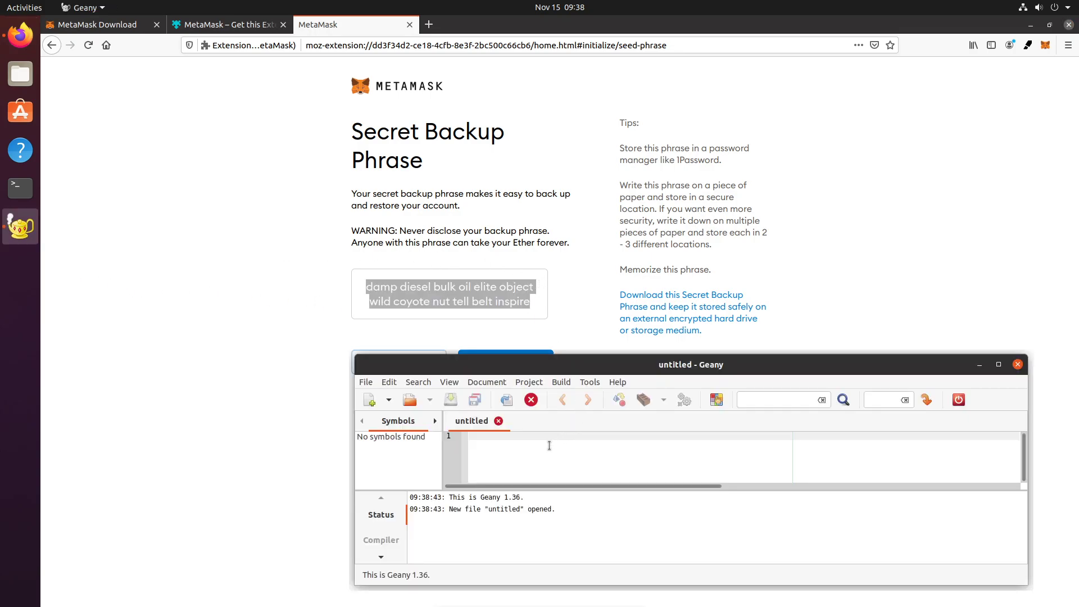
key("ctrl+v")
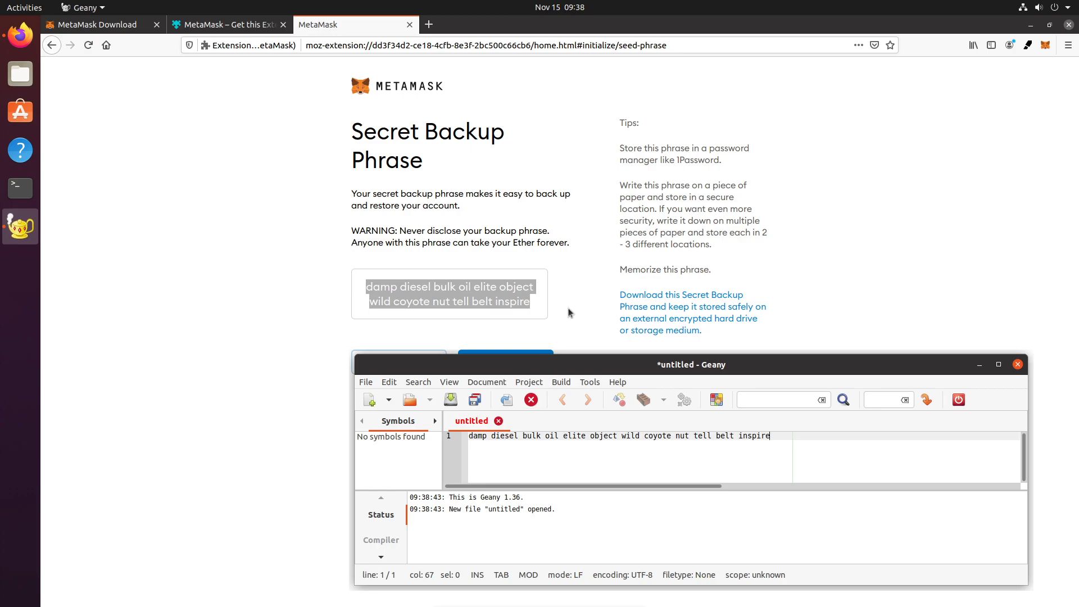
left_click(1049, 25)
left_click(1049, 25)
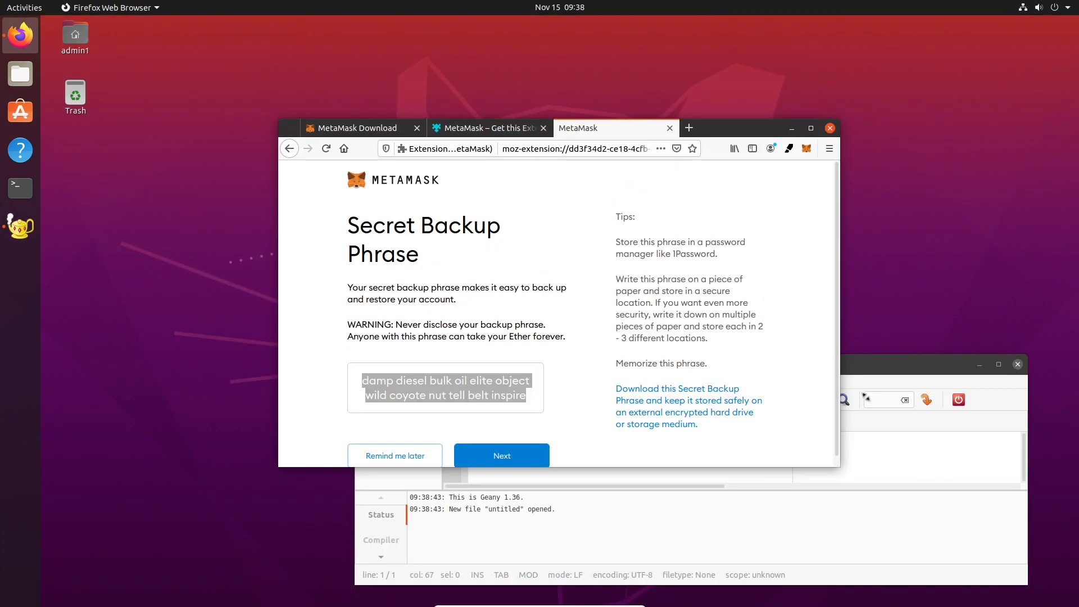
- Resize and reposition the Firefox and Geany windows so both are visible together
left_click_drag(836, 461, 927, 344)
left_click_drag(742, 127, 504, 24)
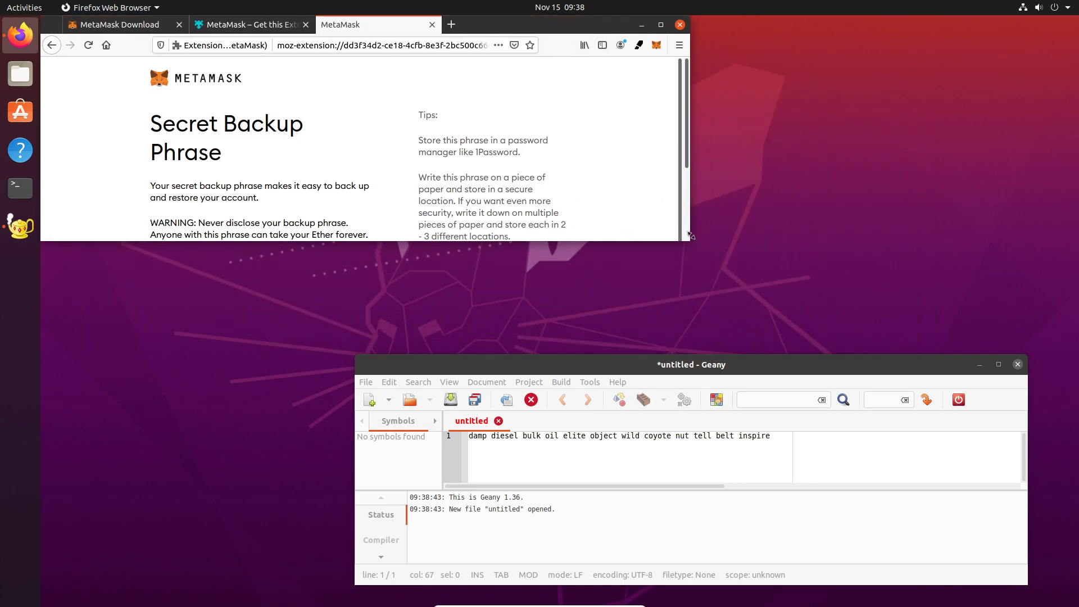
left_click_drag(689, 241, 919, 287)
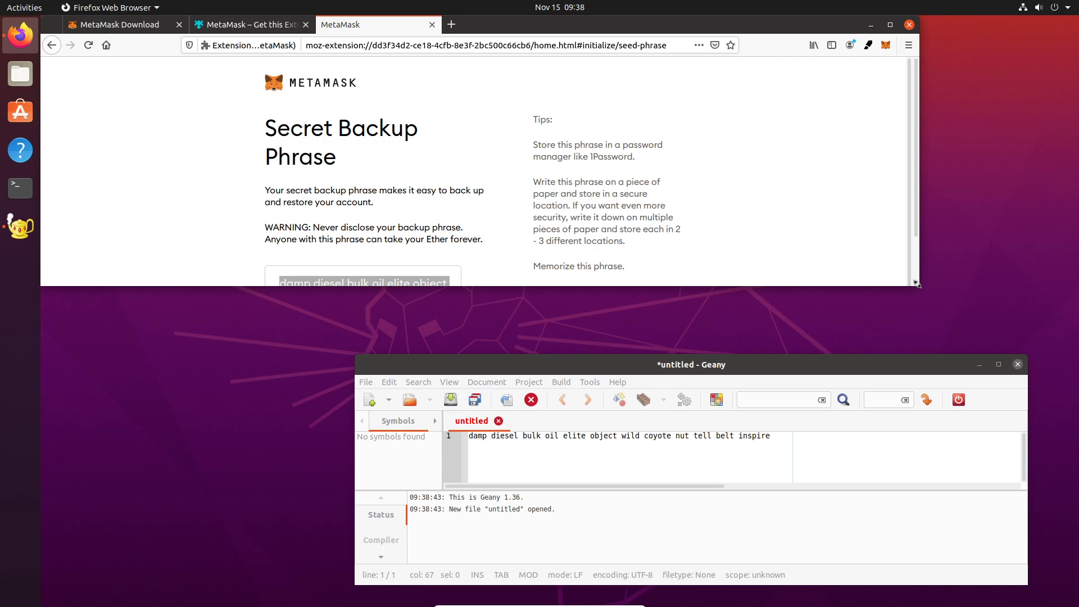
scroll(732, 170, "down", 1)
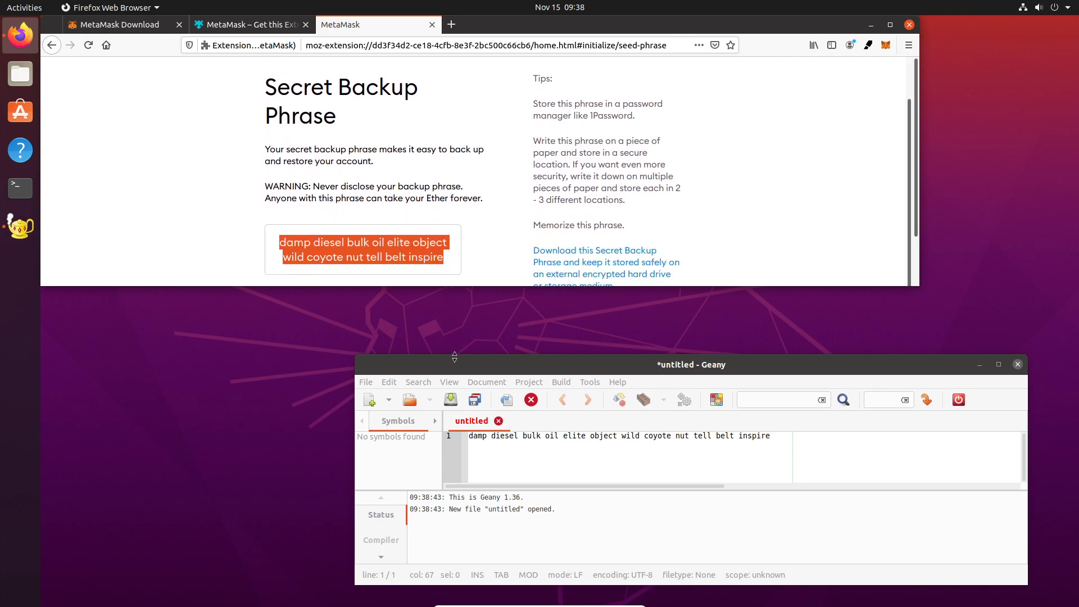
left_click_drag(448, 367, 272, 317)
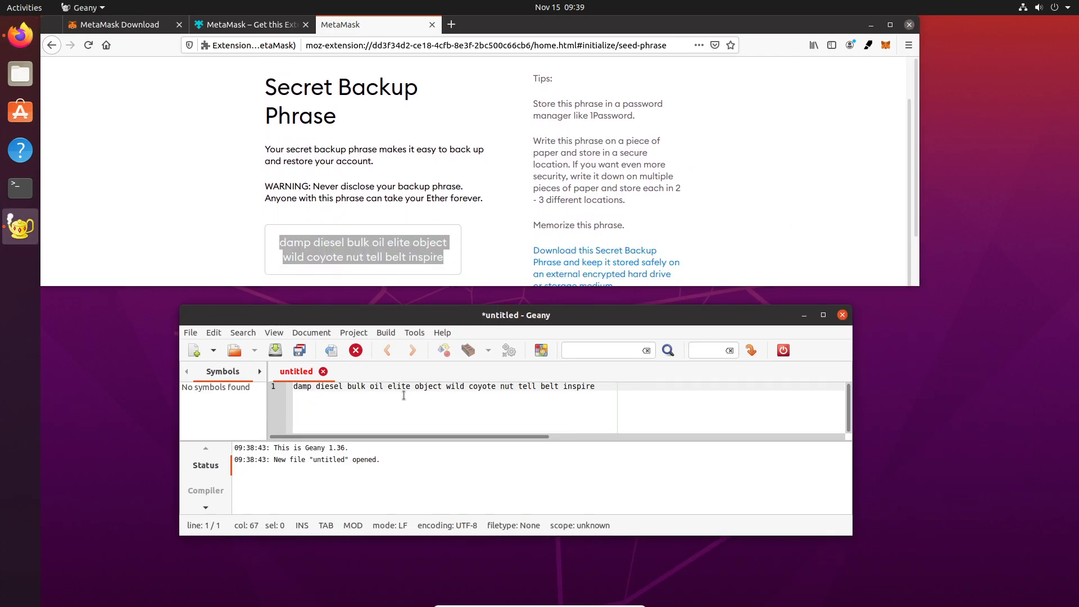
scroll(771, 193, "down", 2)
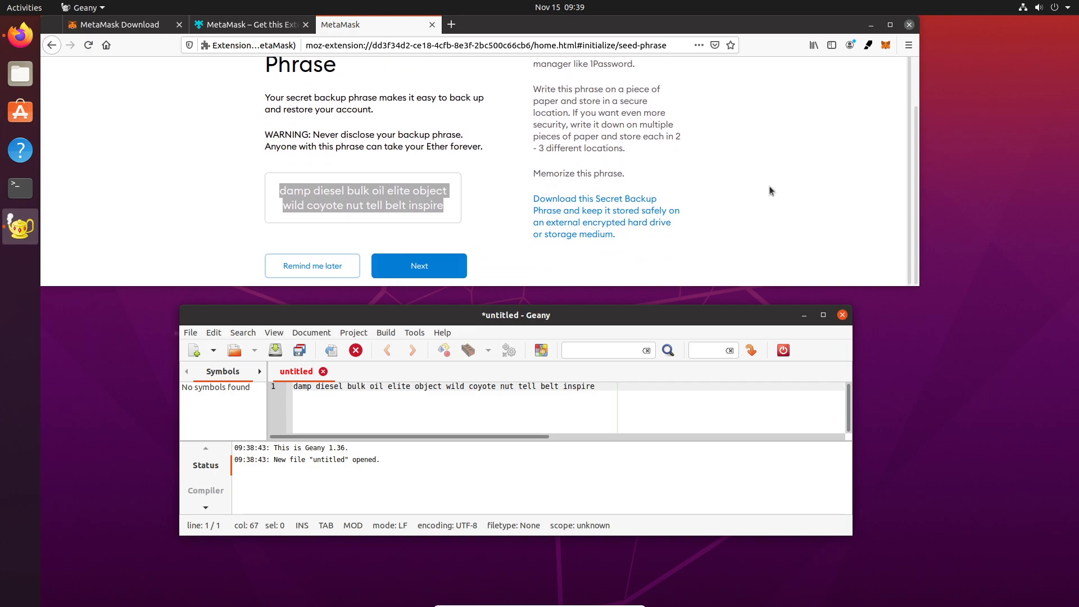
- Move on to the phrase confirmation and pick the first six backup words in order
left_click(770, 231)
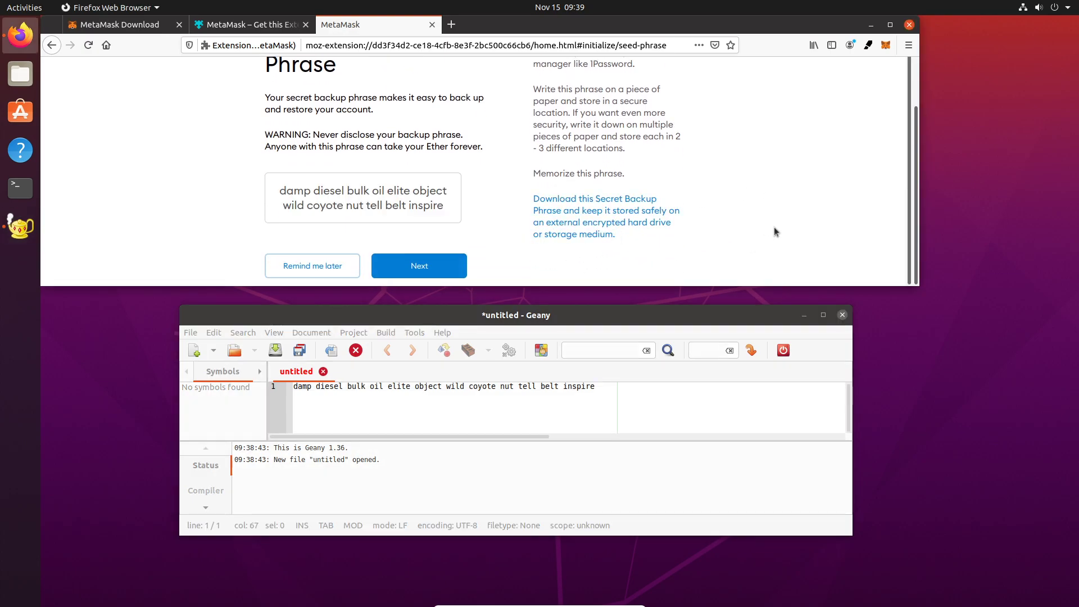
left_click(423, 268)
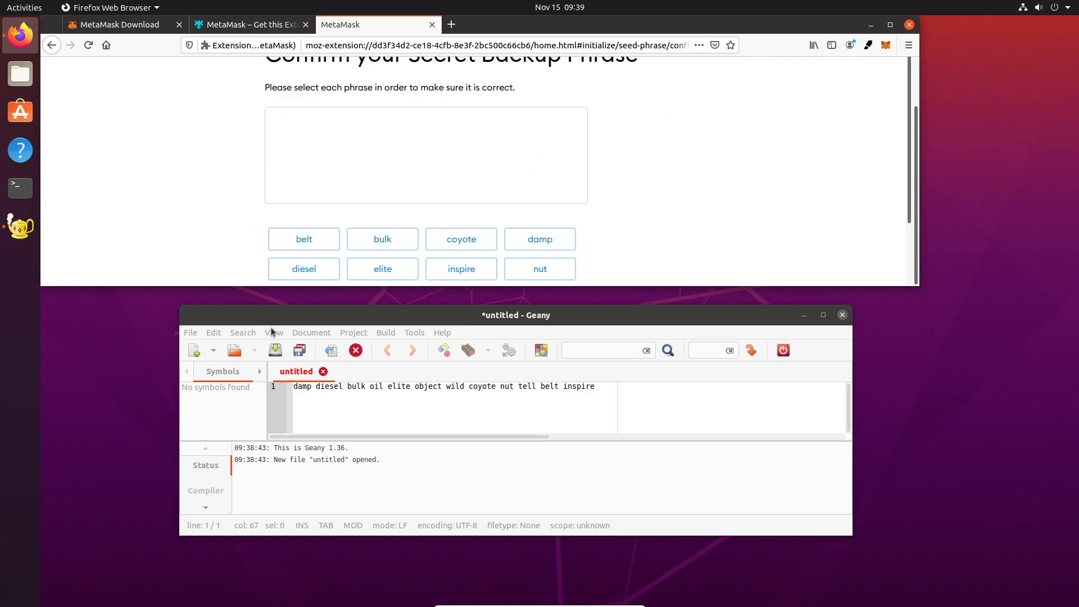
left_click(552, 245)
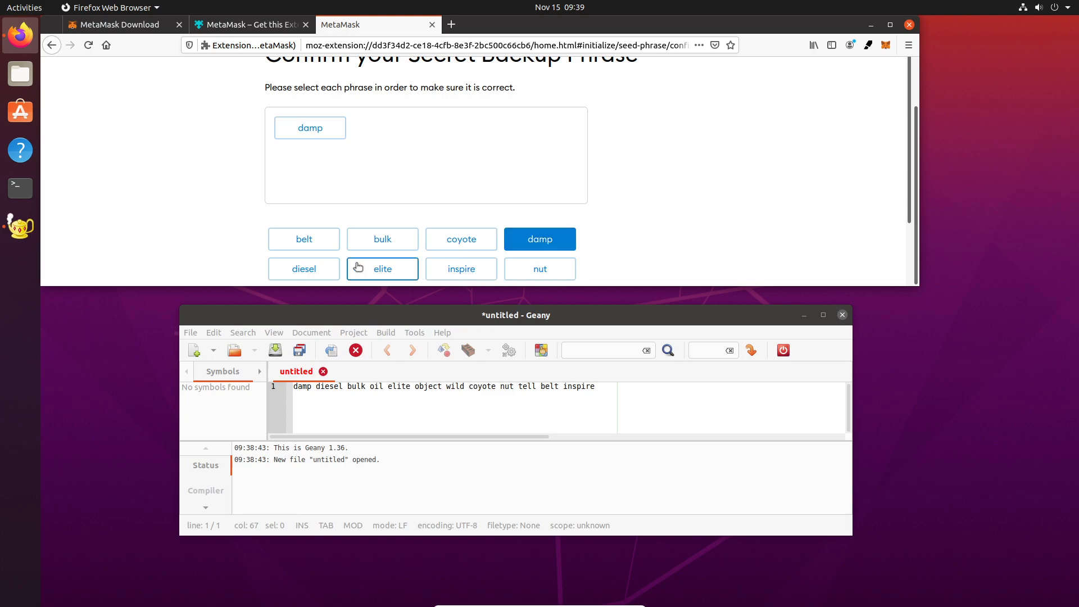
left_click(309, 272)
left_click(382, 246)
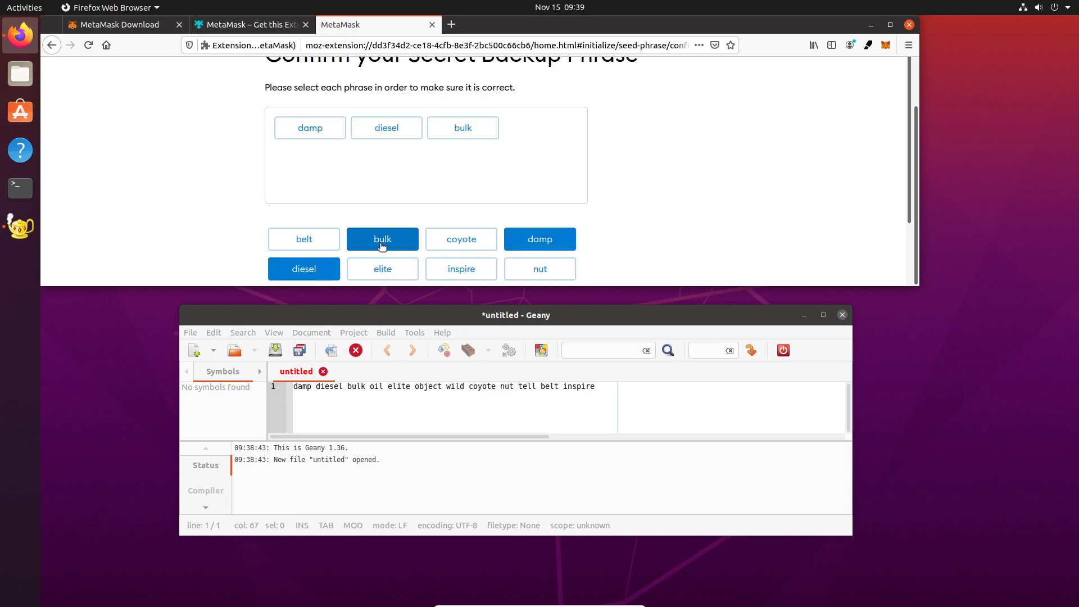
scroll(489, 236, "down", 1)
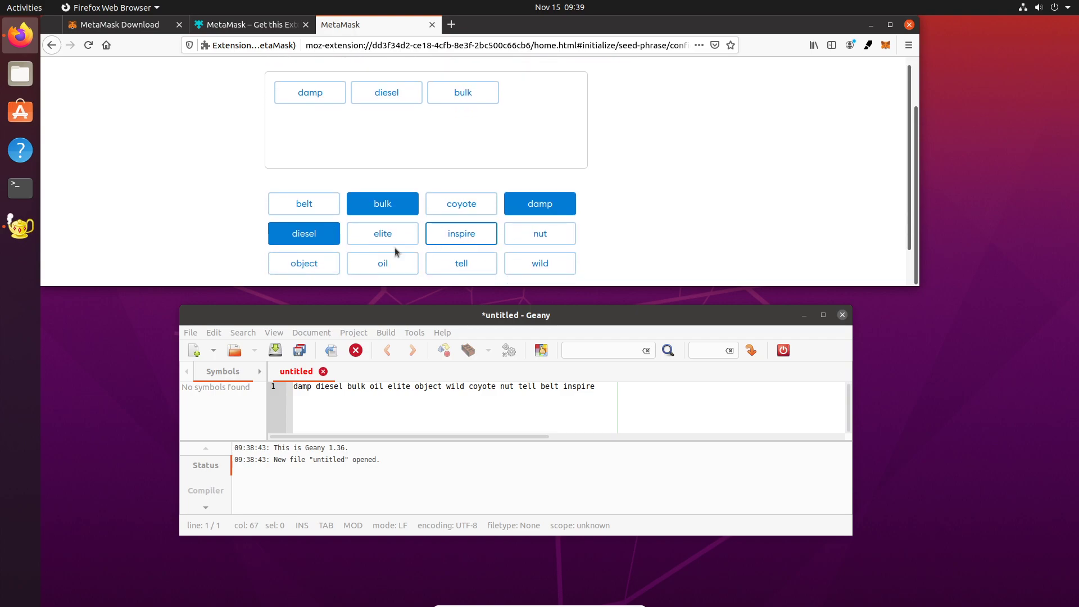
left_click(385, 263)
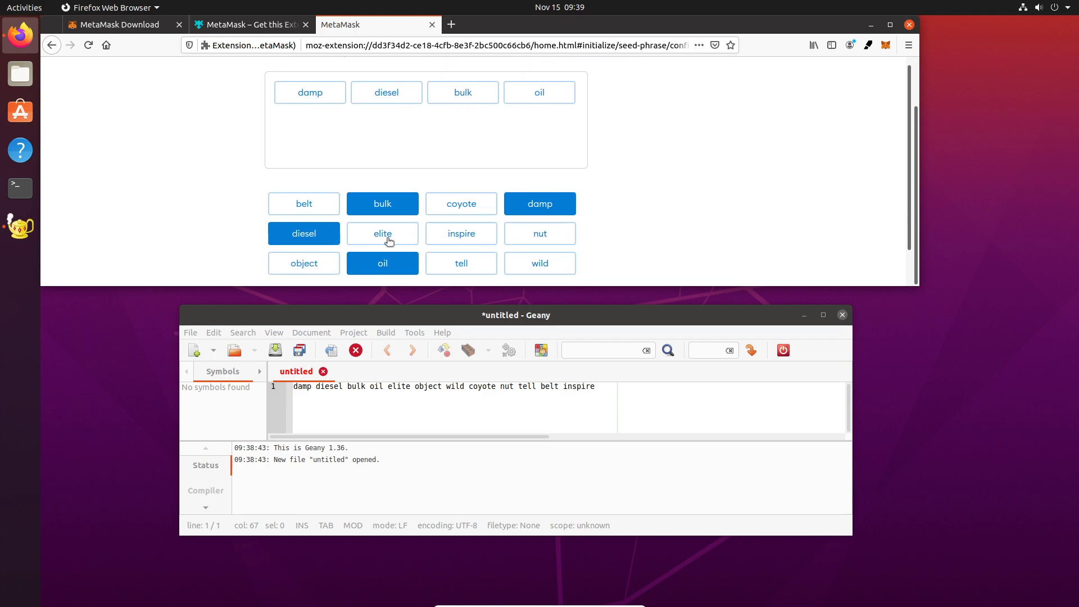
left_click(388, 240)
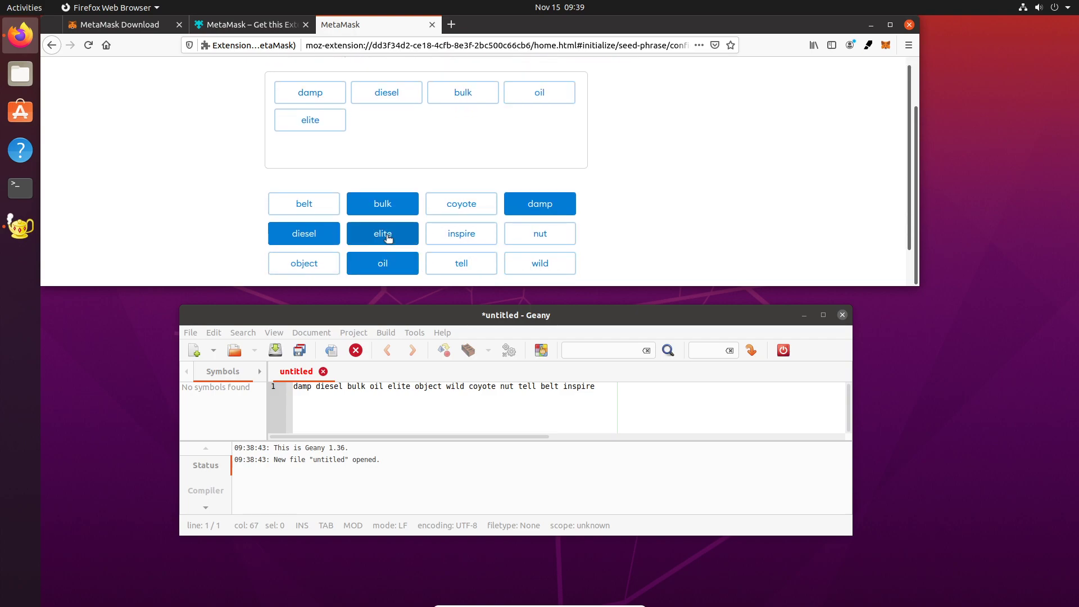
left_click(319, 264)
- Pick the remaining backup words, seventh through twelfth, in their original order
left_click(528, 264)
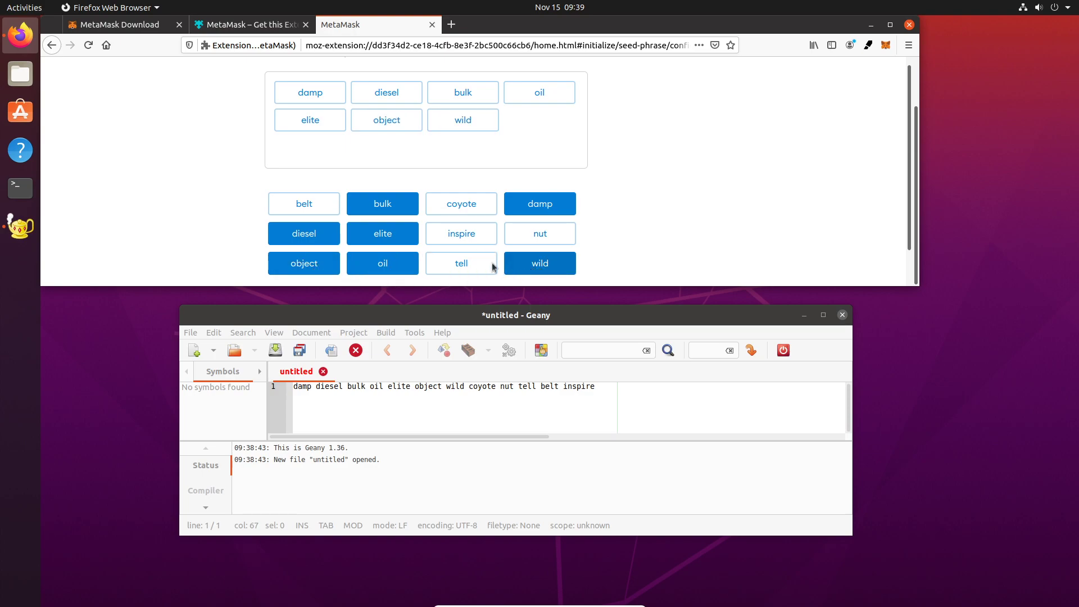
left_click(456, 209)
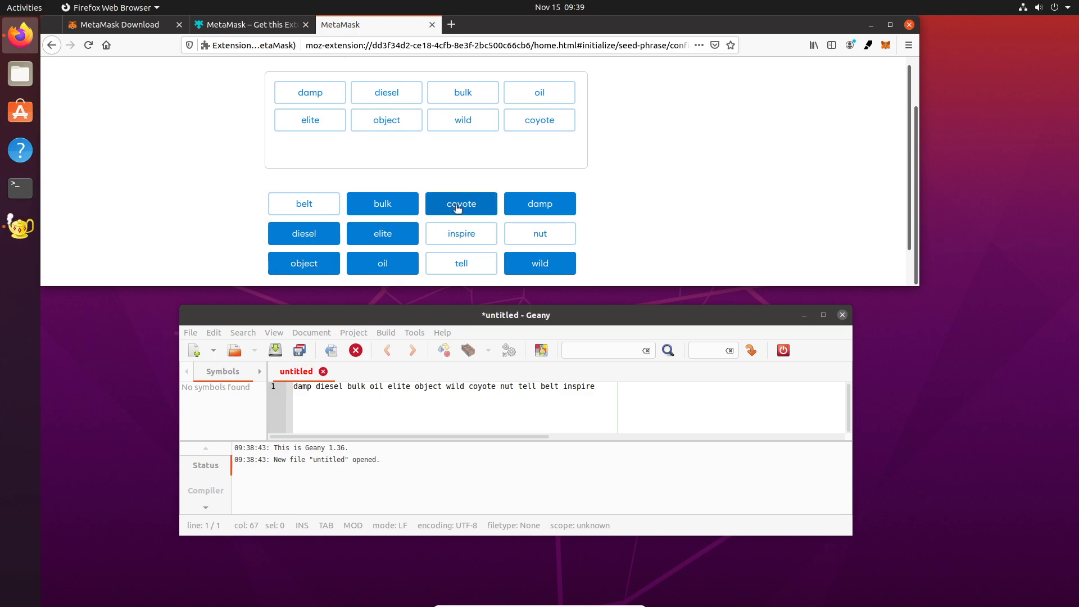
left_click(534, 238)
left_click(464, 261)
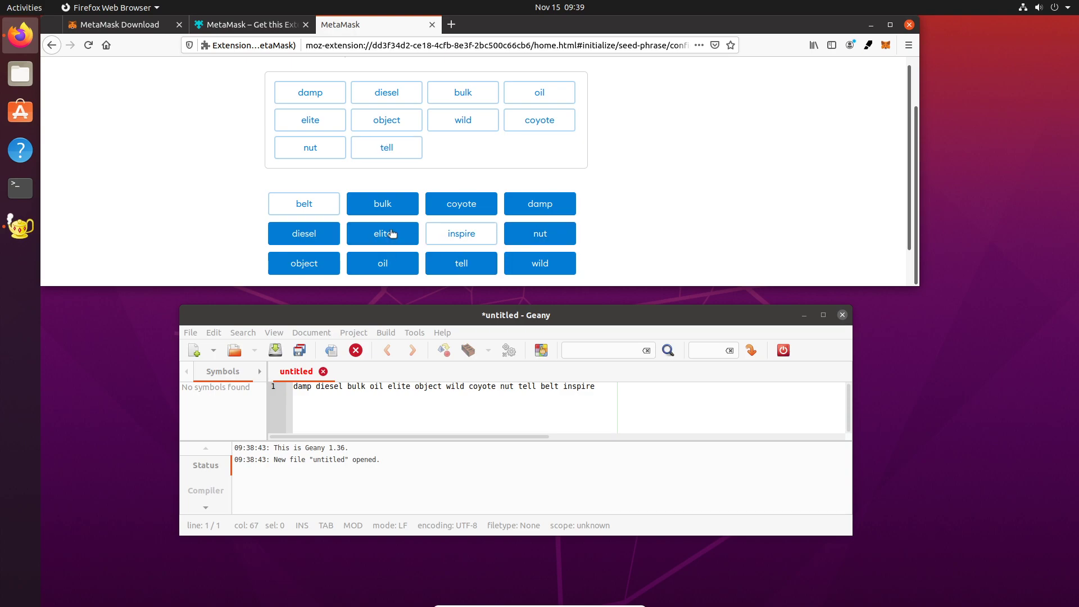
left_click(299, 210)
left_click(458, 235)
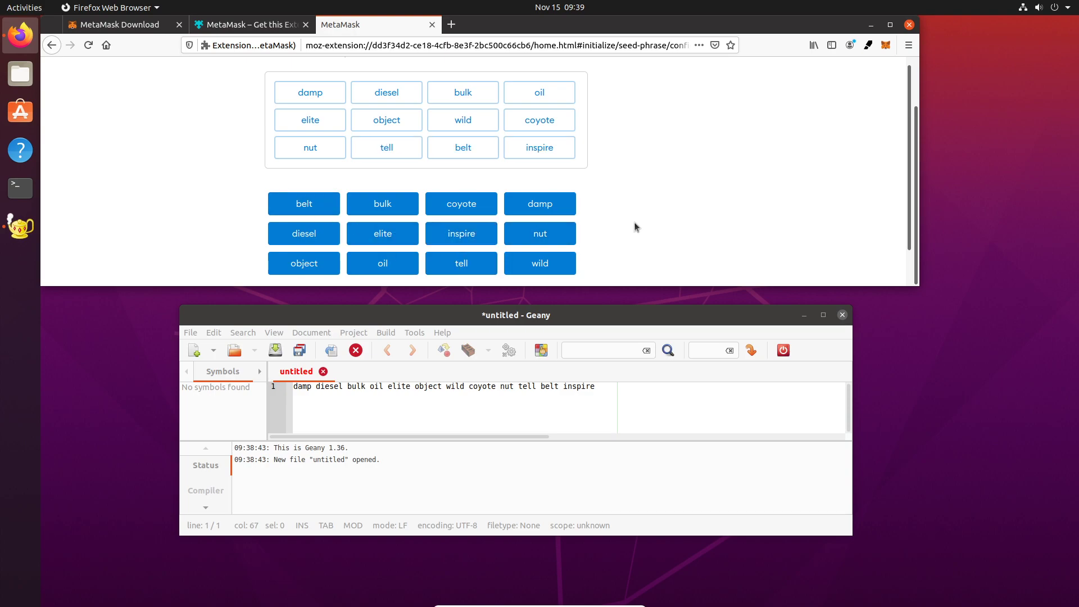
scroll(634, 223, "down", 1)
- Confirm the phrase, finish setup with All Done, discard the Geany notes, and maximize Firefox
left_click(315, 274)
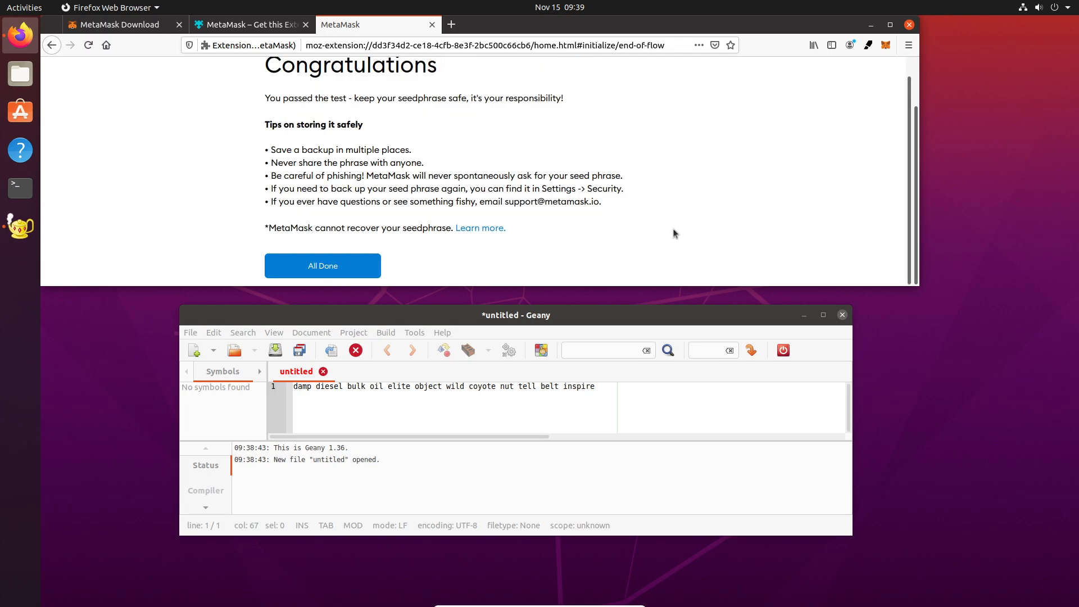
left_click(336, 275)
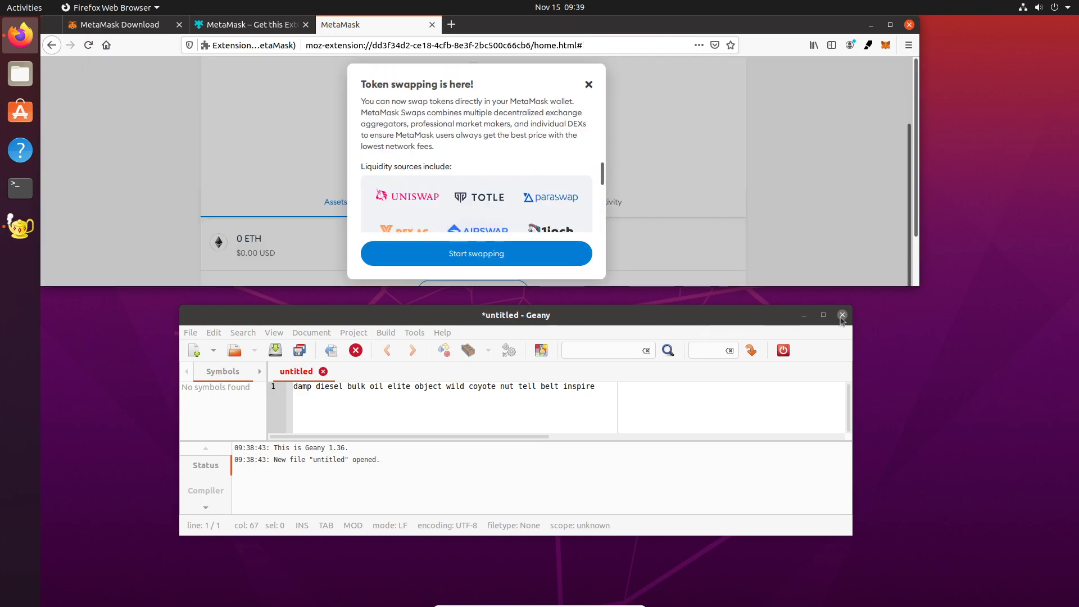
left_click(841, 316)
left_click(507, 453)
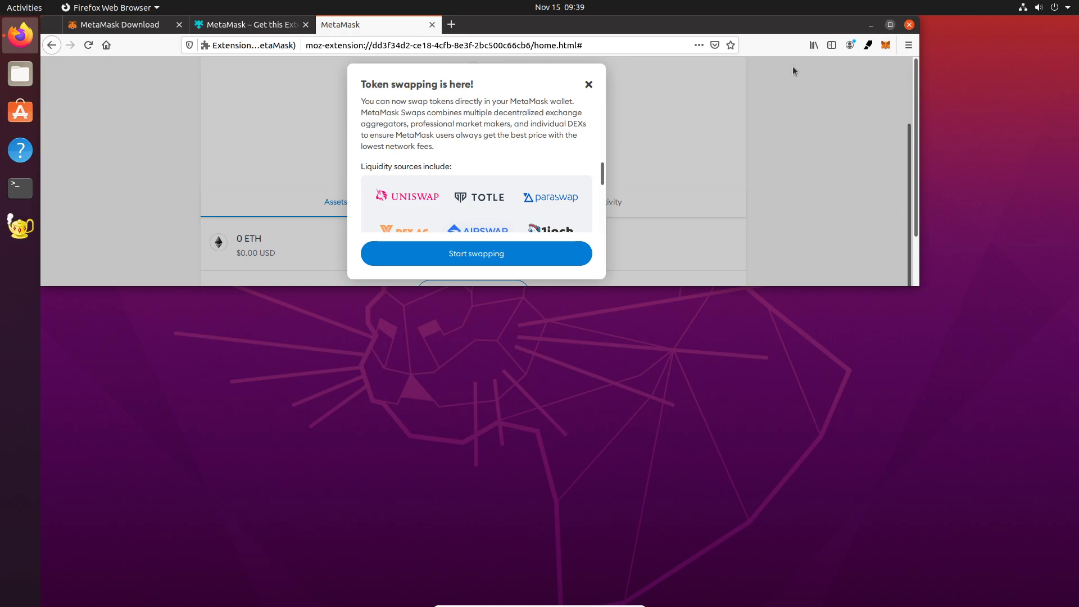
key("super+Up")
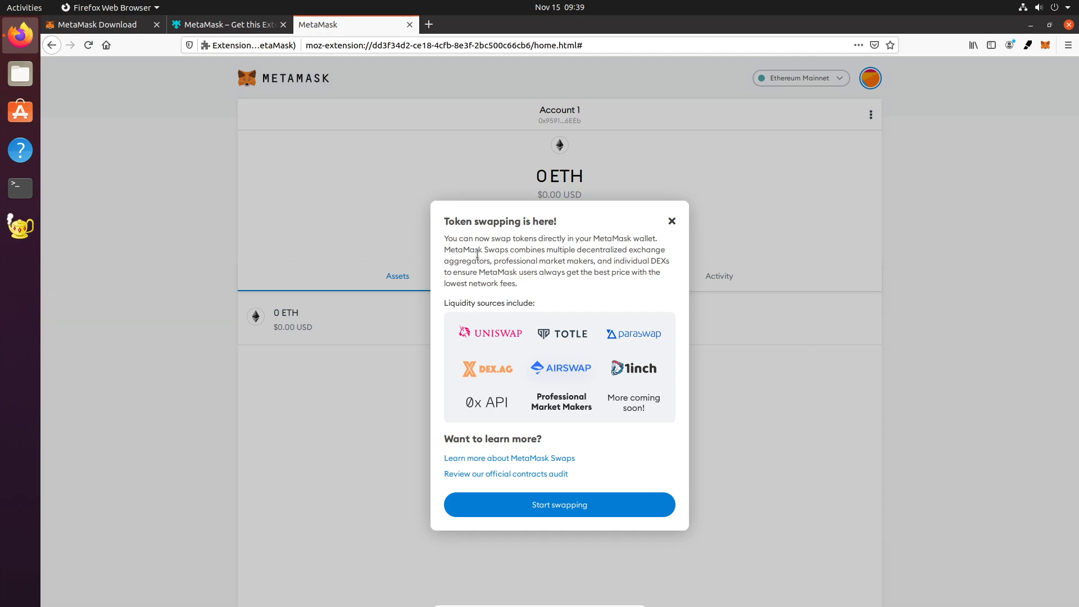
- Close the 'Token swapping is here!' announcement and open My Accounts from the account avatar
left_click(672, 222)
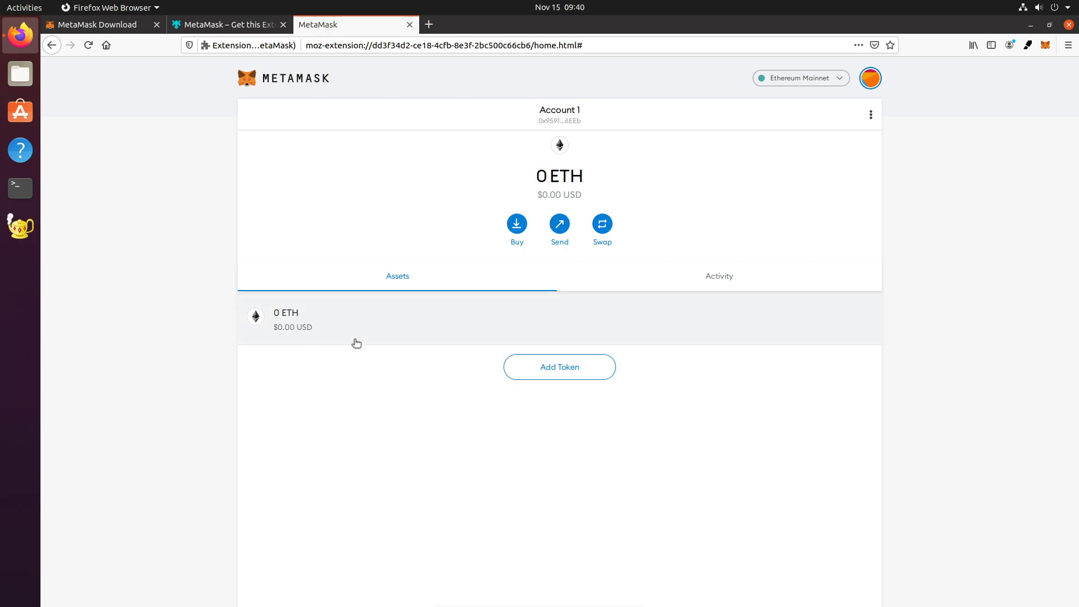
left_click(870, 81)
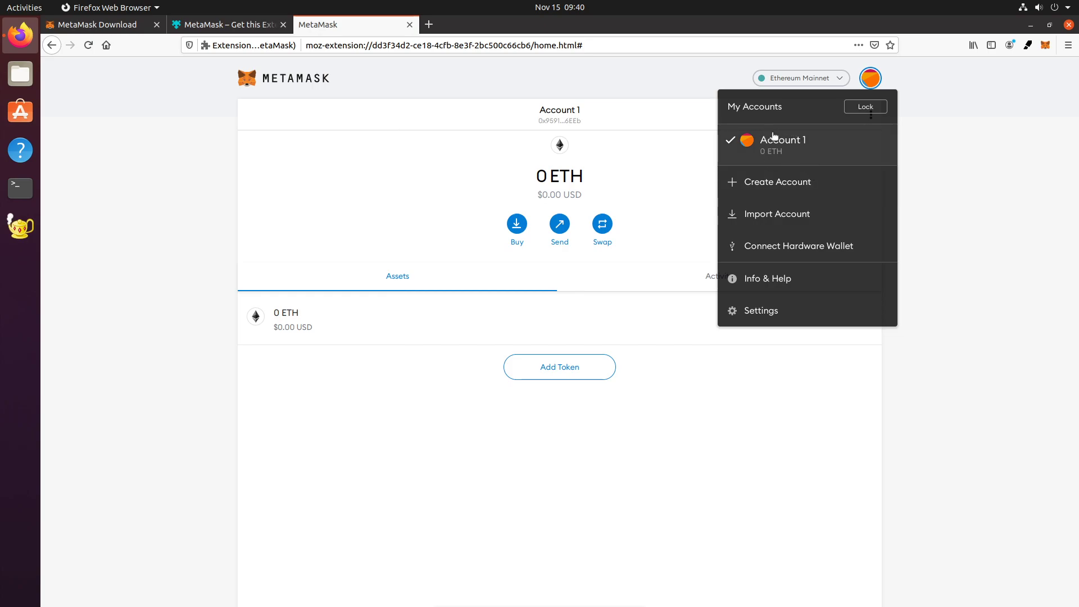
- Choose Connect Hardware Wallet, pick Ledger, and connect to list Ledger accounts 6–10
left_click(795, 248)
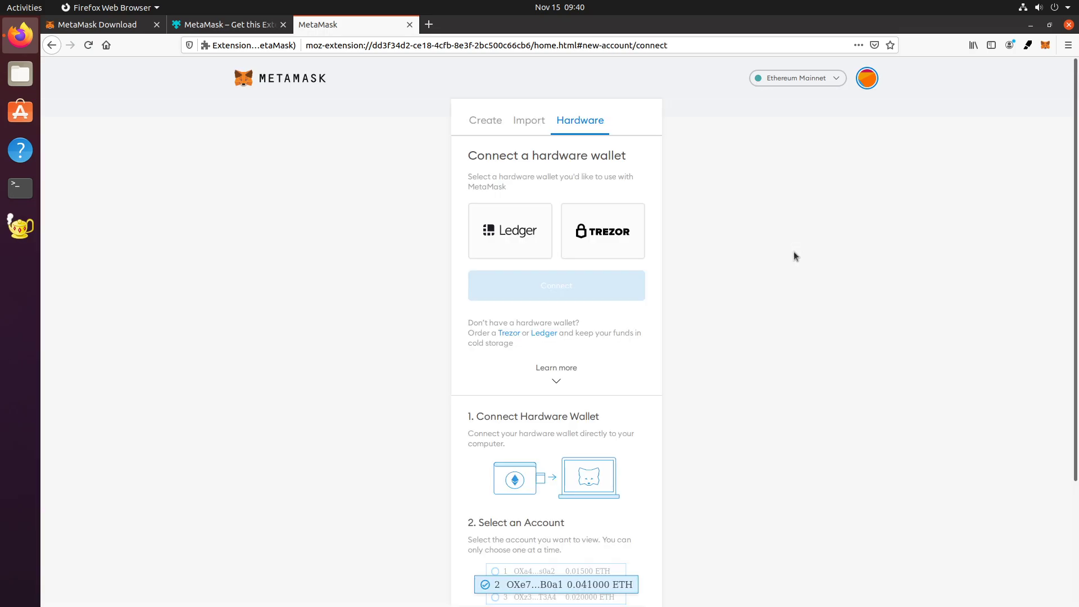
left_click(498, 240)
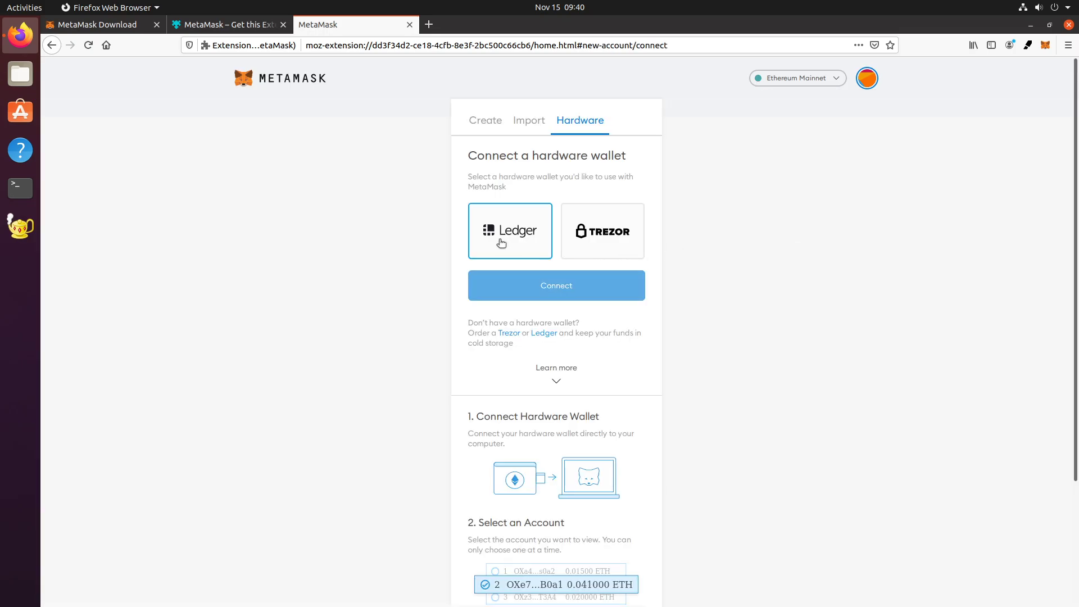
left_click(532, 296)
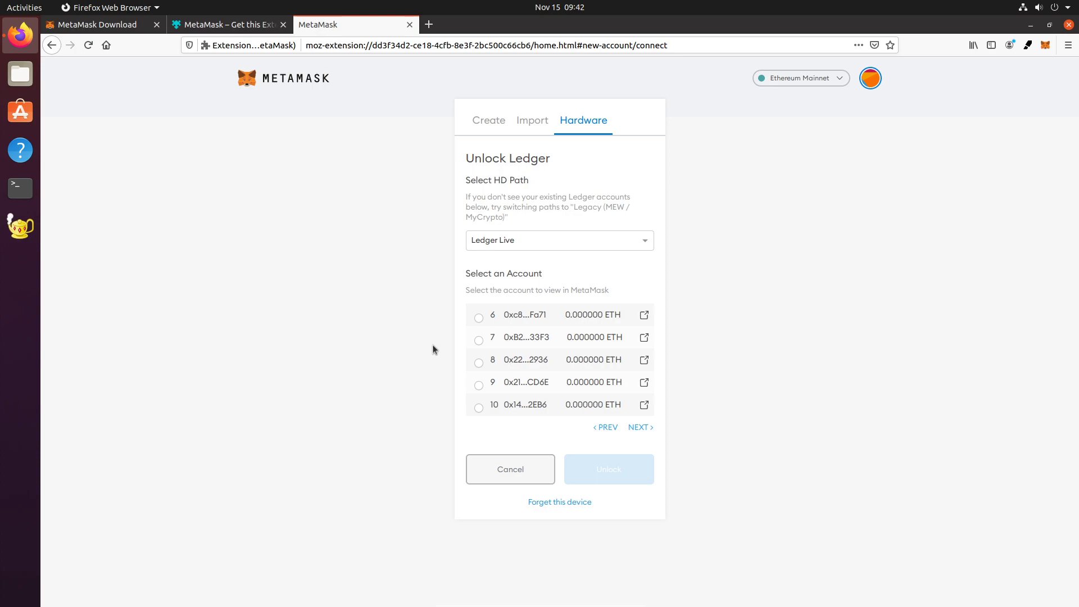
- Unlock Ledger account 6 into MetaMask and confirm the popup's account list shows it beside Account 1
left_click(478, 318)
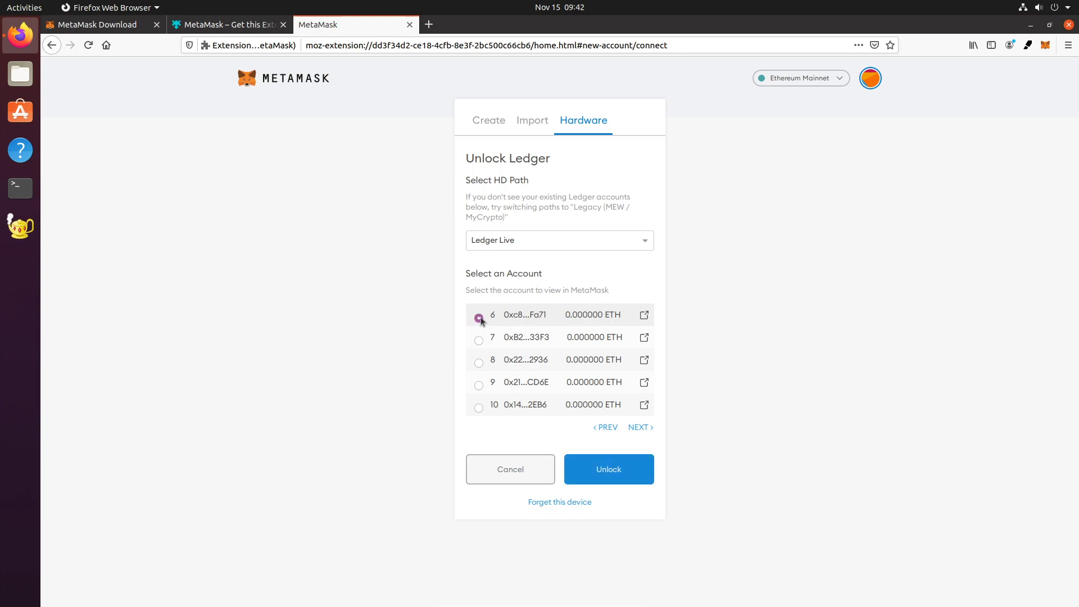
left_click(599, 471)
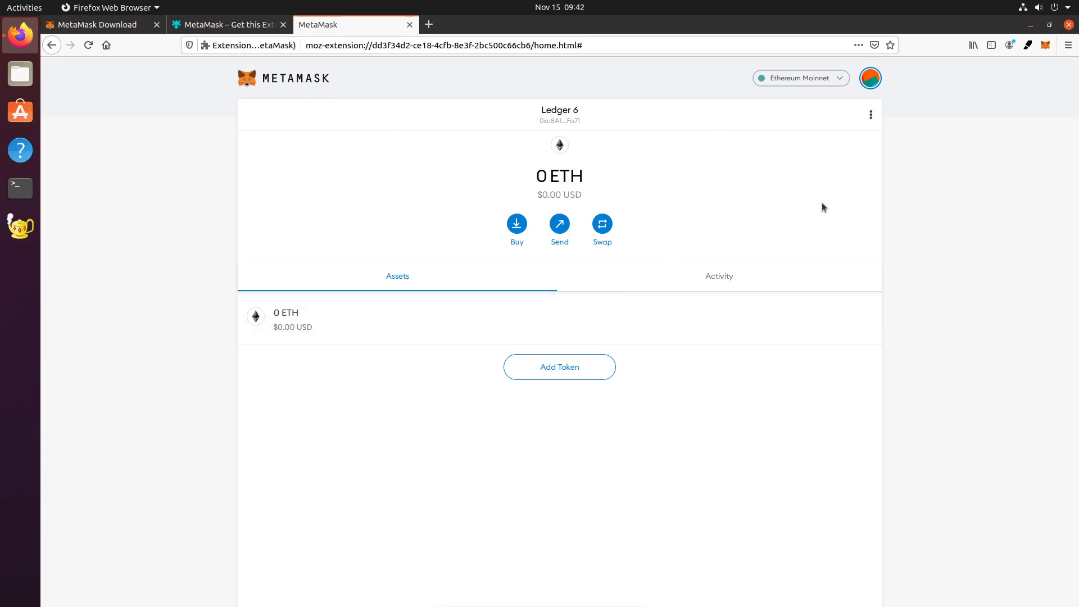
left_click(1046, 46)
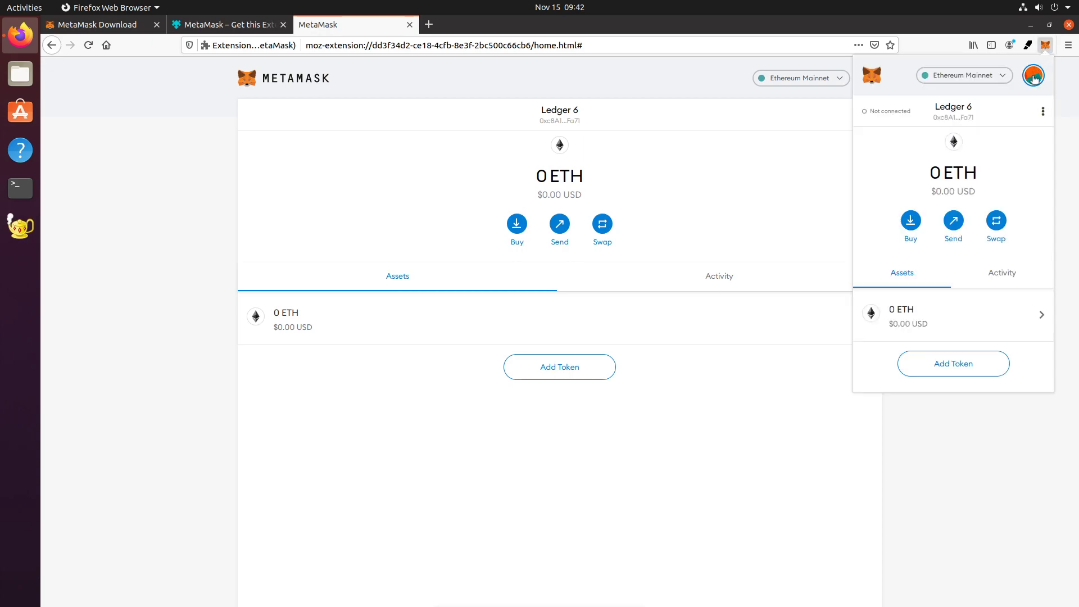
left_click(1034, 77)
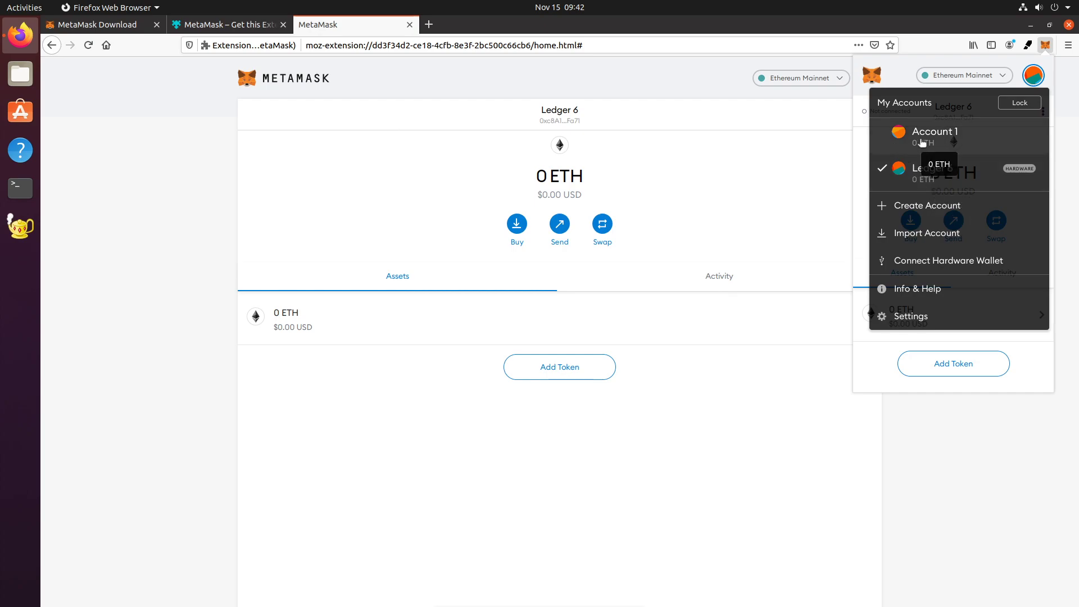
left_click(881, 456)
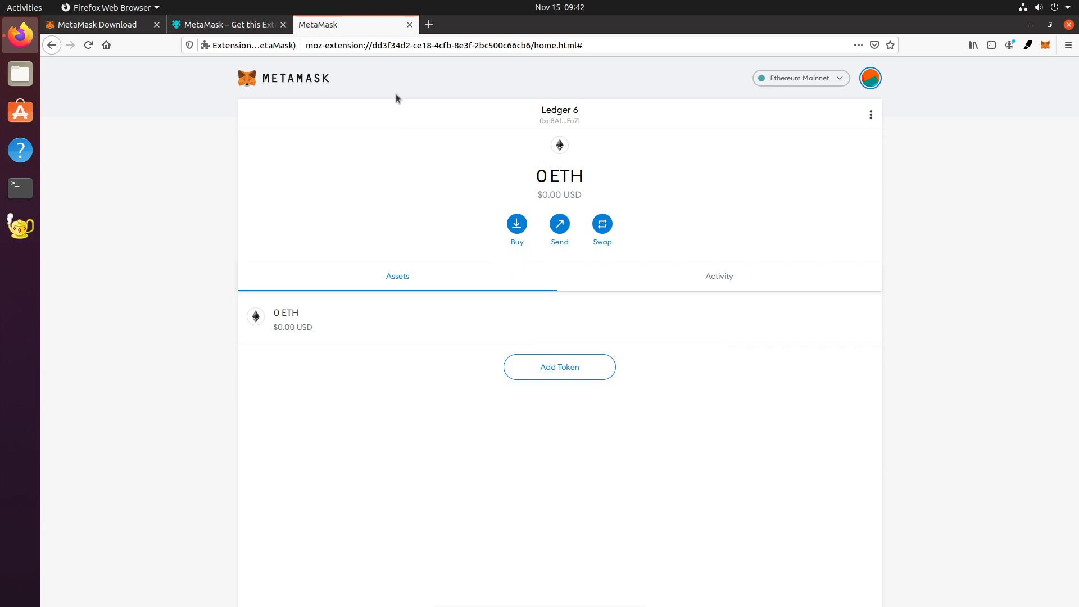
- Close the MetaMask wallet tab and the Firefox Add-ons MetaMask tab, keeping the metamask.io page
left_click(409, 26)
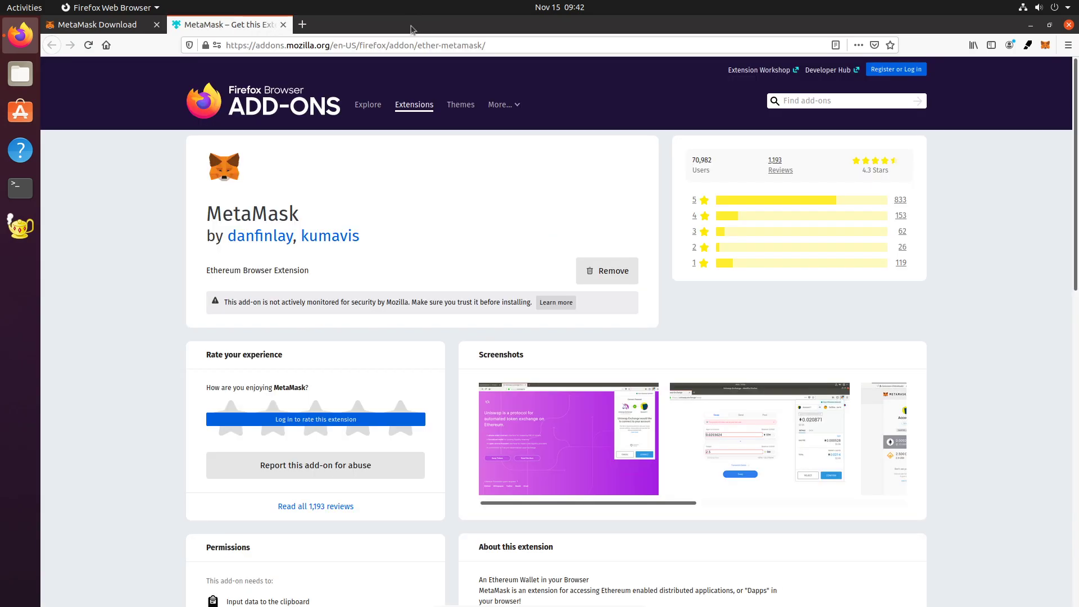
left_click(283, 25)
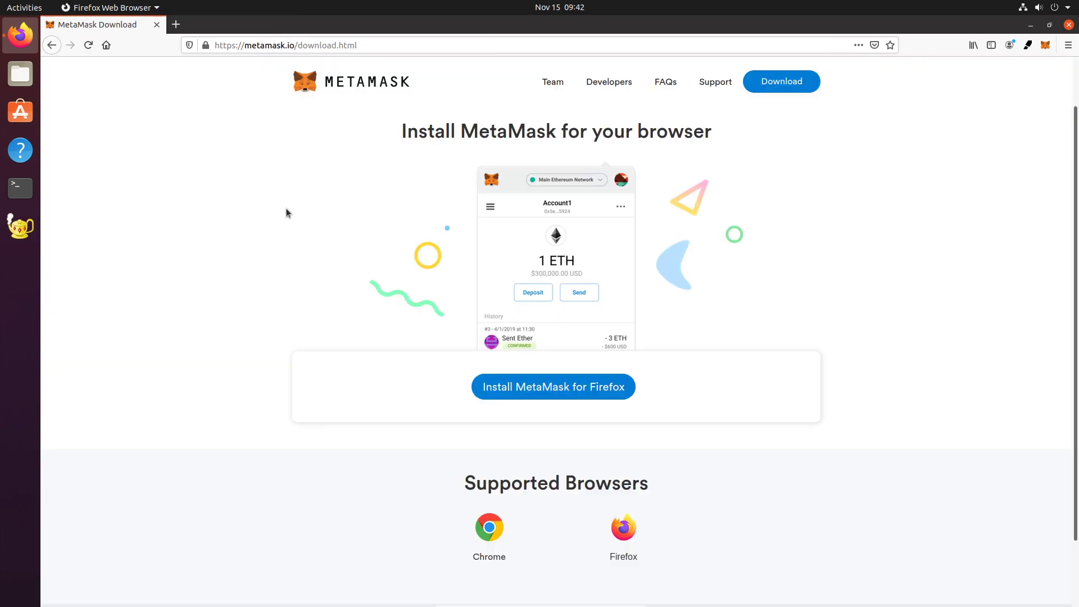